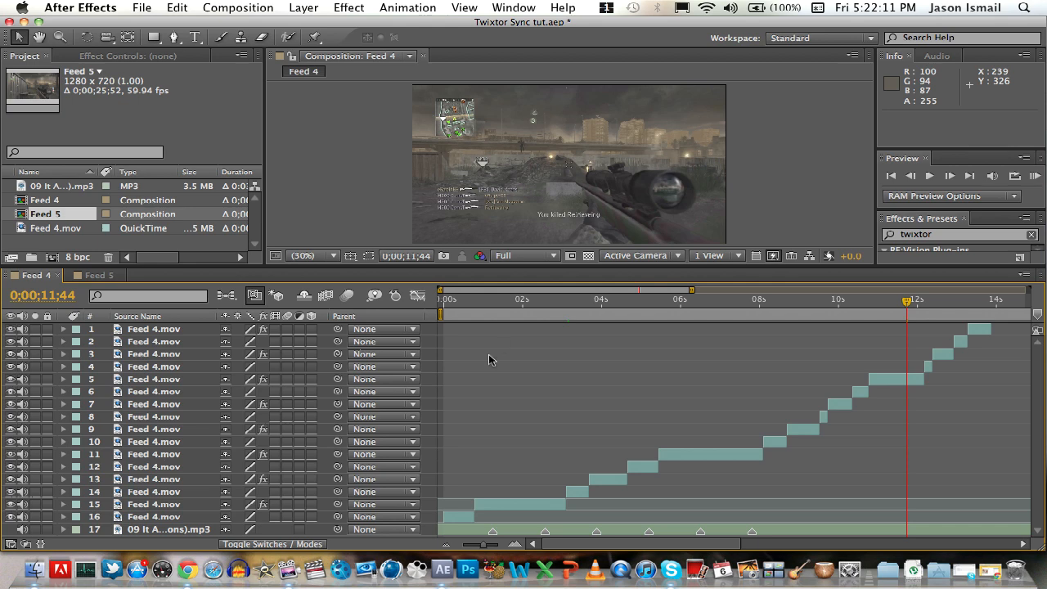
Review the cut clips in the Feed 4 composition and the Twixtor Speed % keyframes in the Feed 5 composition.
left_click_drag(461, 317, 666, 352)
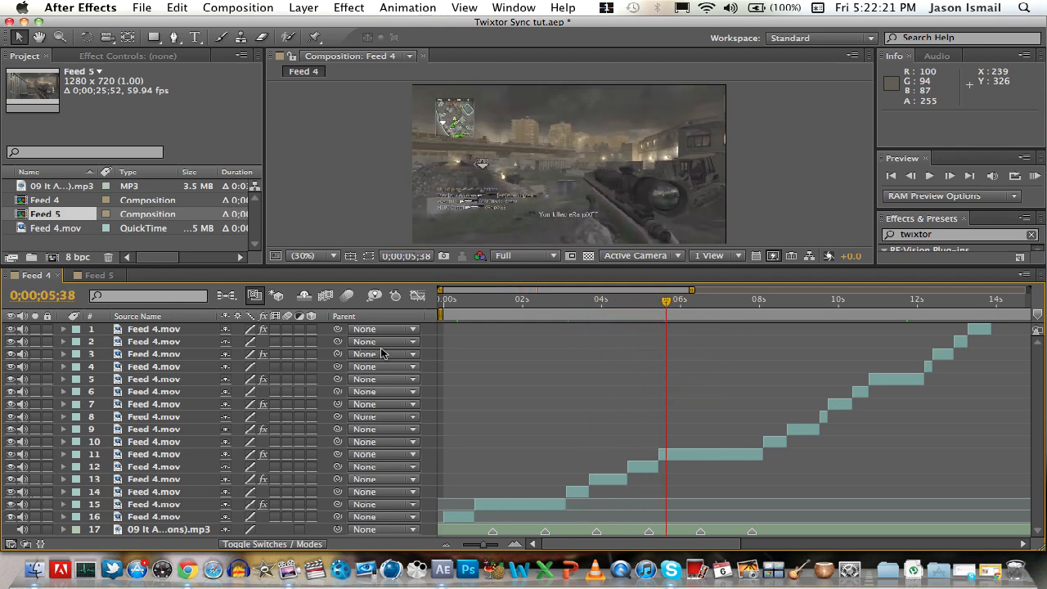
left_click(102, 275)
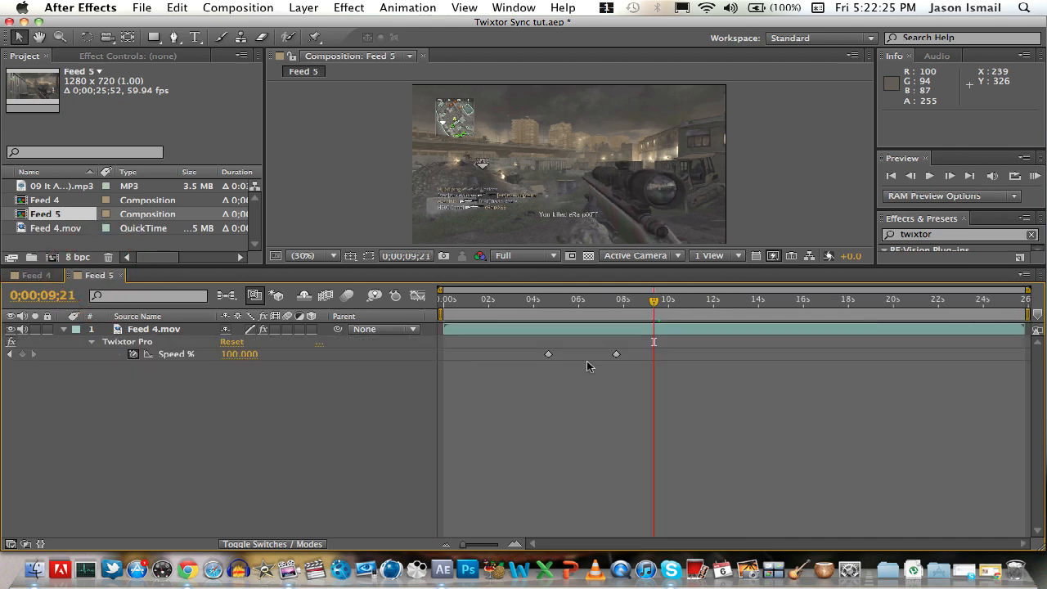
left_click_drag(528, 312, 685, 300)
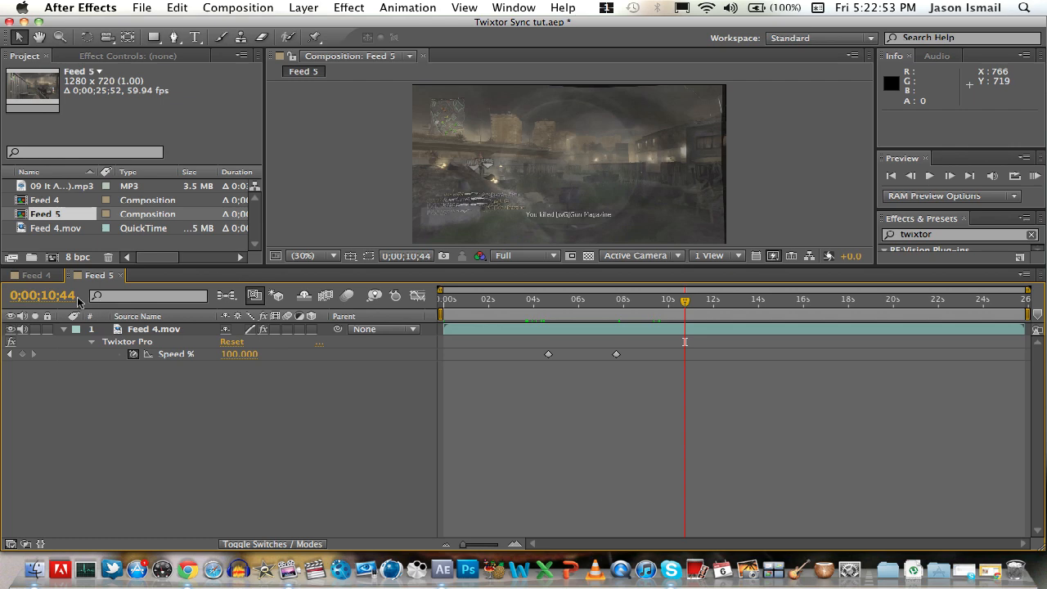
left_click(37, 276)
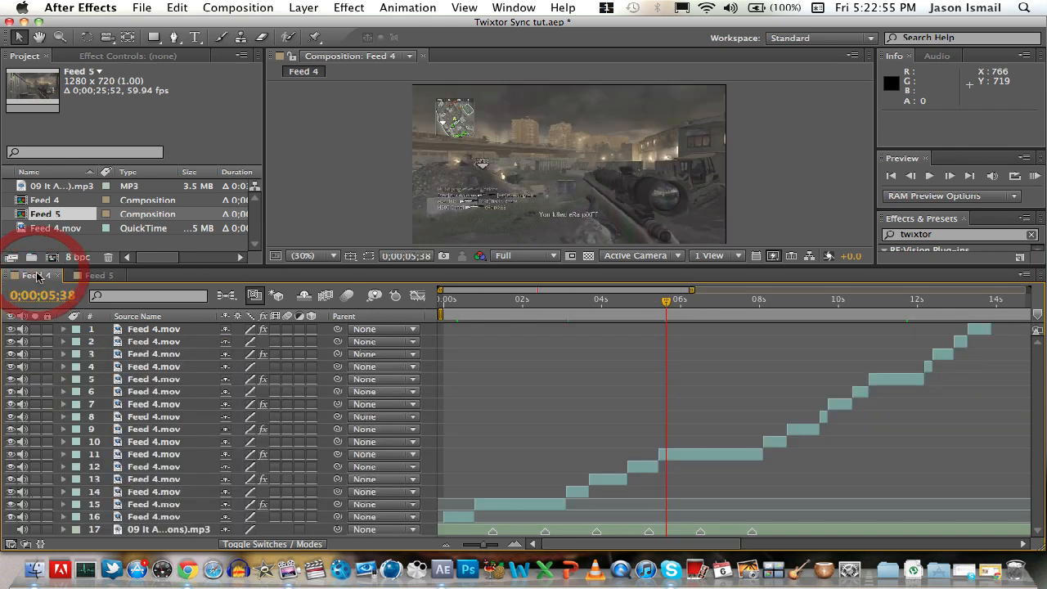
left_click(99, 275)
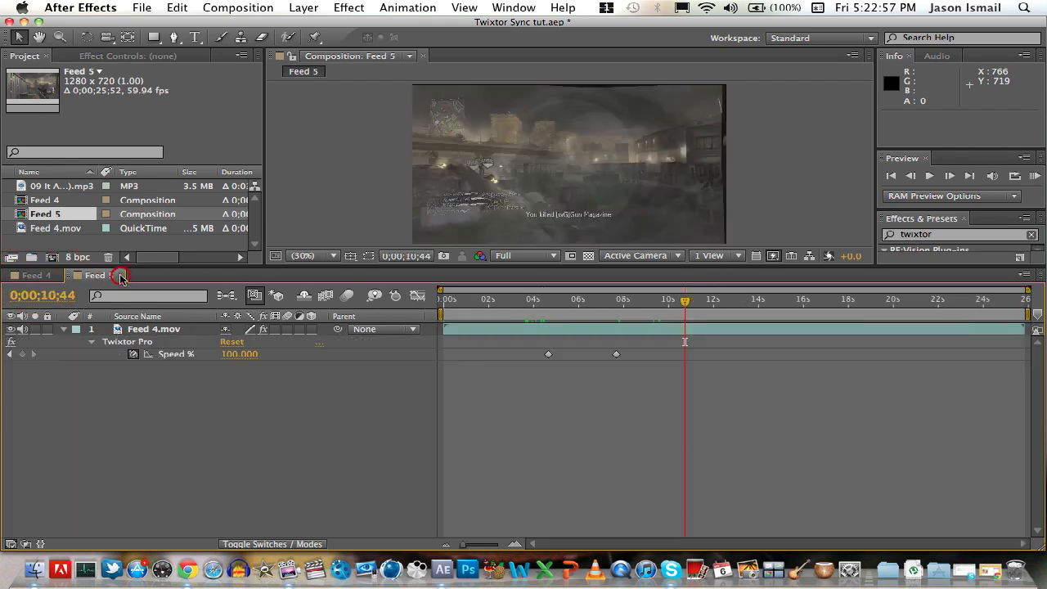
Split the Feed 4.mov layer in Feed 5 at the second Speed % keyframe, at 0;00;07;42.
left_click(623, 303)
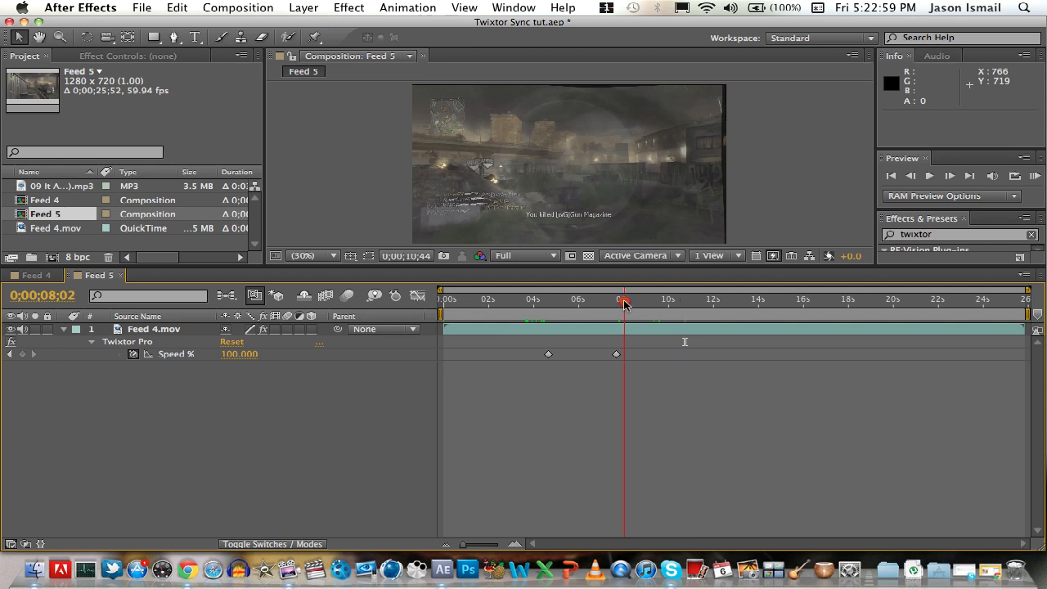
left_click_drag(623, 303, 596, 307)
key("shift")
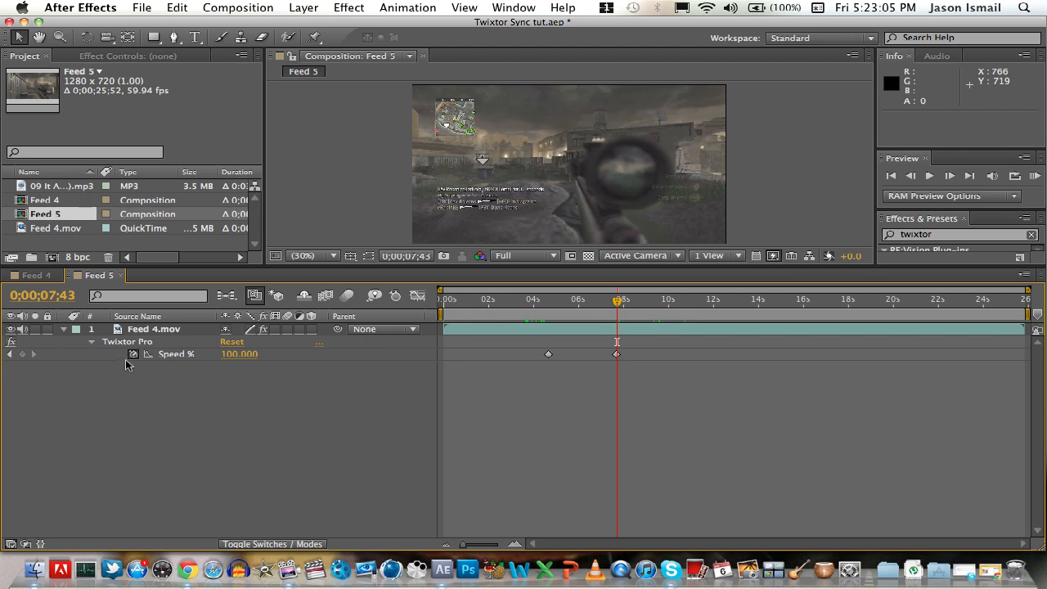
left_click(910, 176)
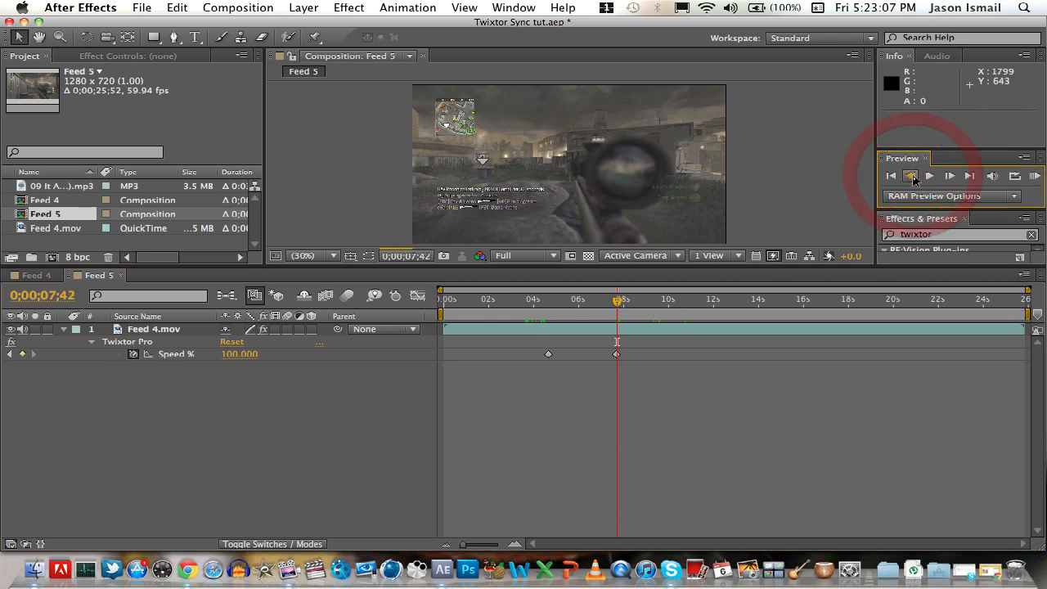
left_click(579, 328)
key("ctrl+shift+d")
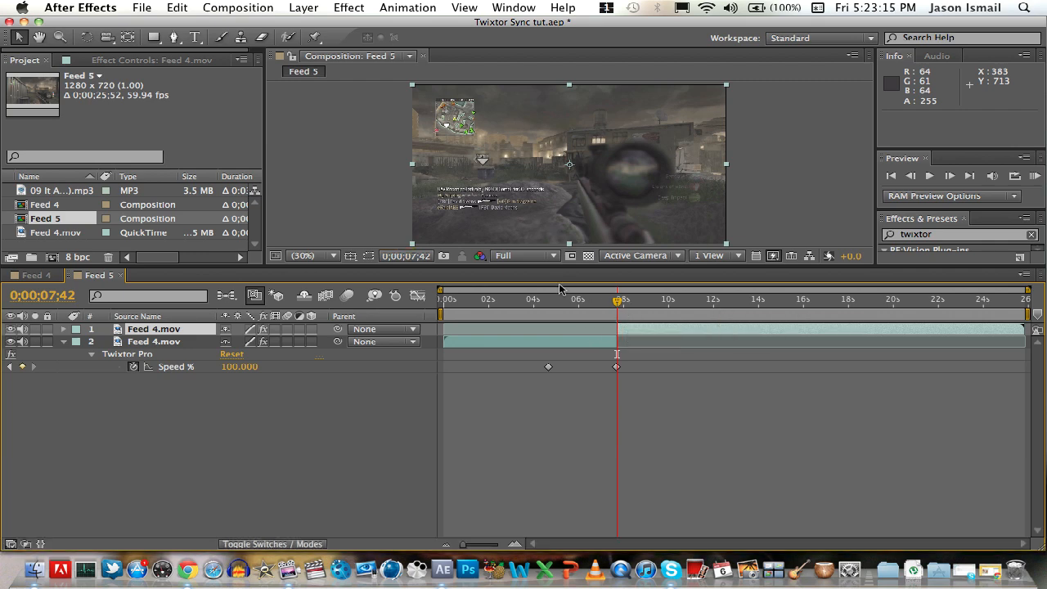
Remove the Twixtor Pro effect from the second part of the split clip.
left_click(125, 61)
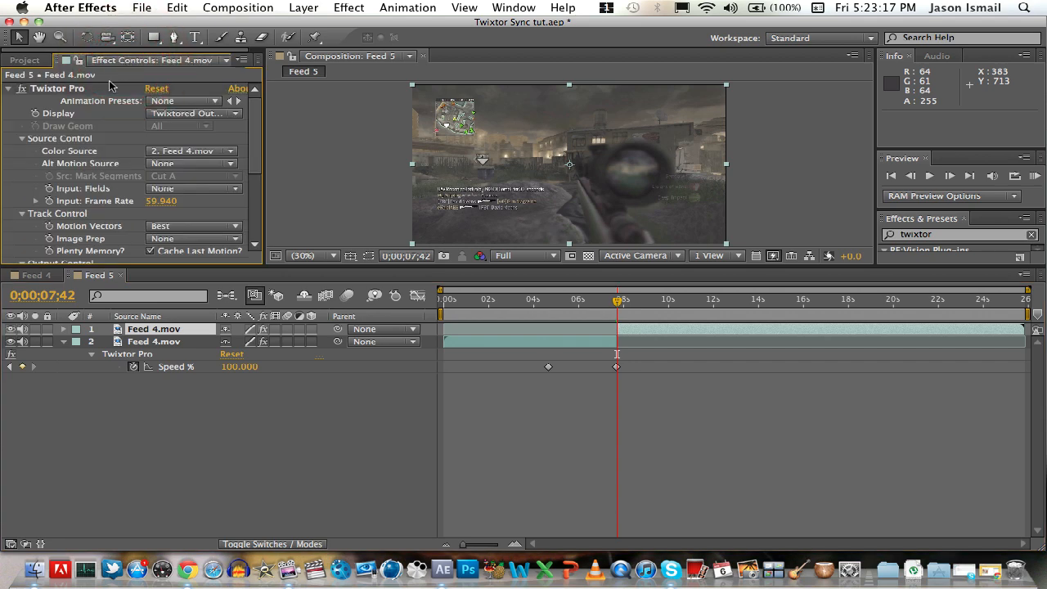
left_click(103, 89)
key("Delete")
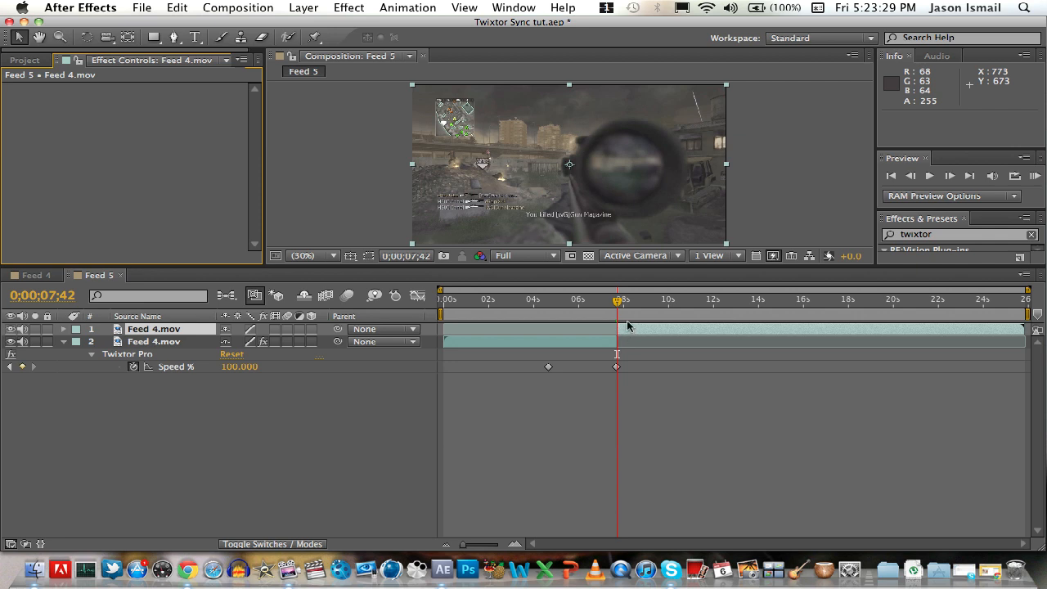
Compare the frames around the split, then enable time remapping on the second part and set its Time Remap there to 0;00;05;08.
left_click_drag(550, 300, 617, 318)
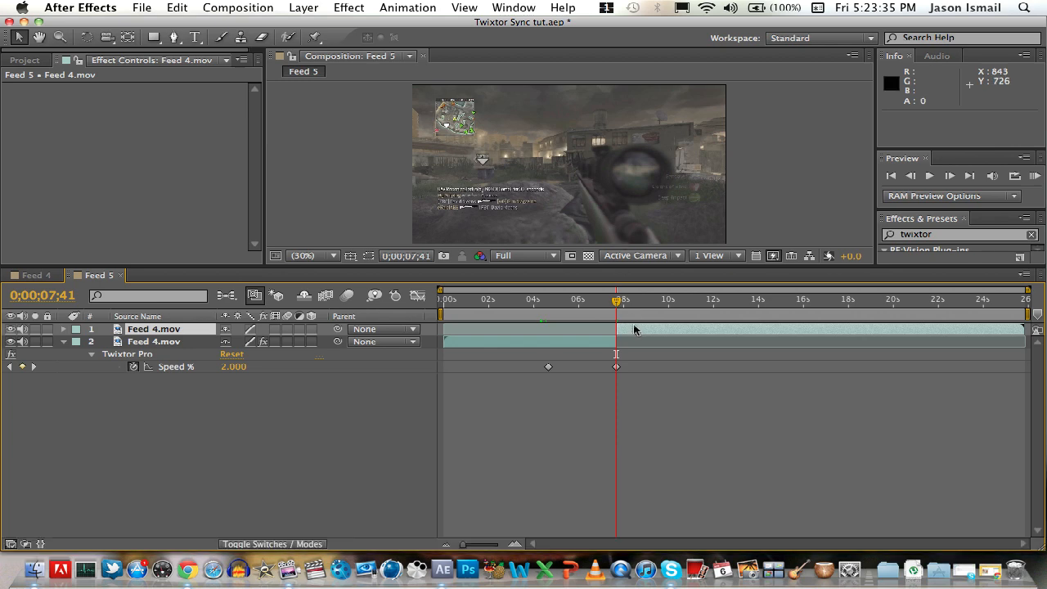
left_click_drag(604, 301, 619, 305)
left_click(250, 7)
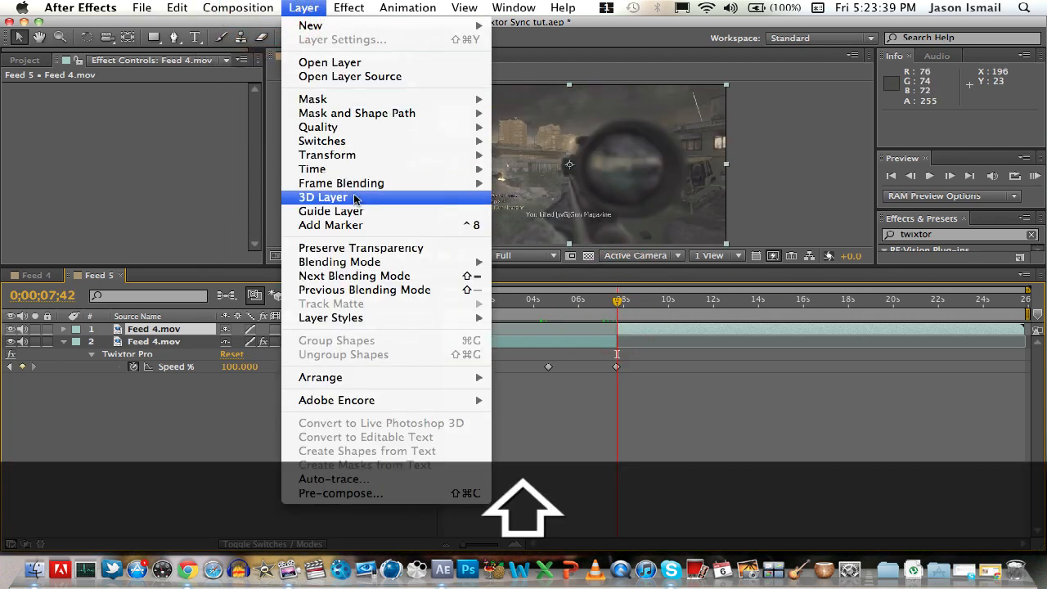
mouse_move(380, 167)
left_click(564, 168)
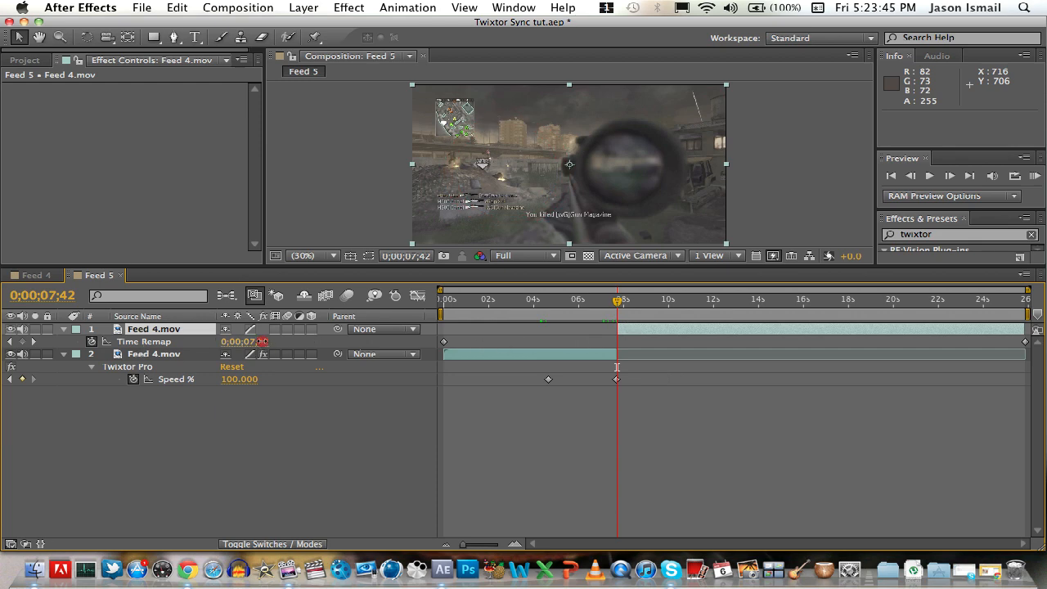
left_click_drag(260, 342, 199, 342)
left_click_drag(262, 342, 191, 333)
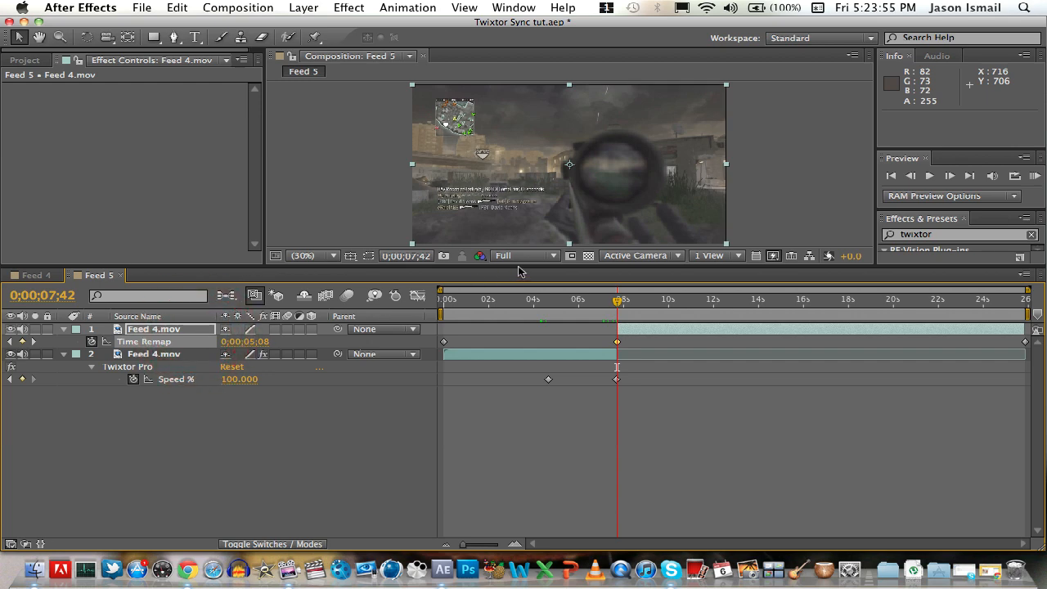
Enlarge the preview and adjust the Time Remap at the split to 0;00;04;44 to match the preceding frame.
left_click_drag(508, 265, 509, 331)
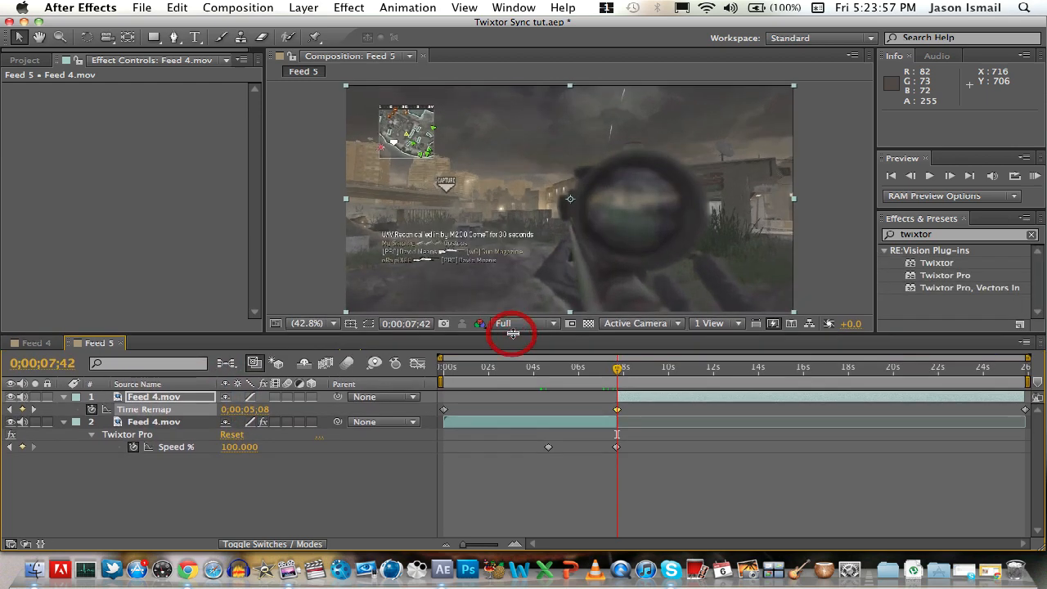
left_click(916, 176)
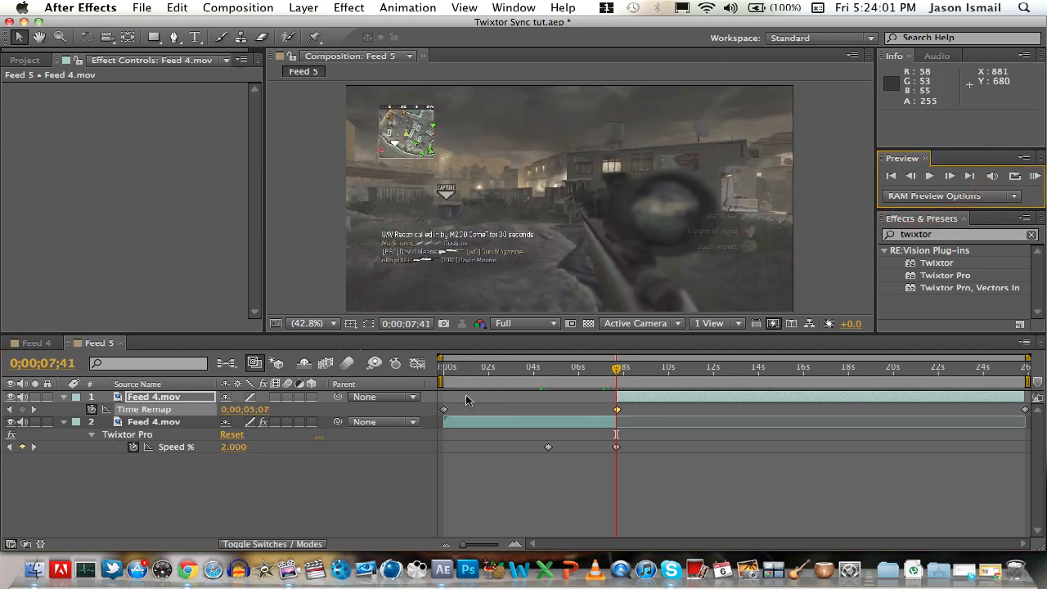
left_click(951, 176)
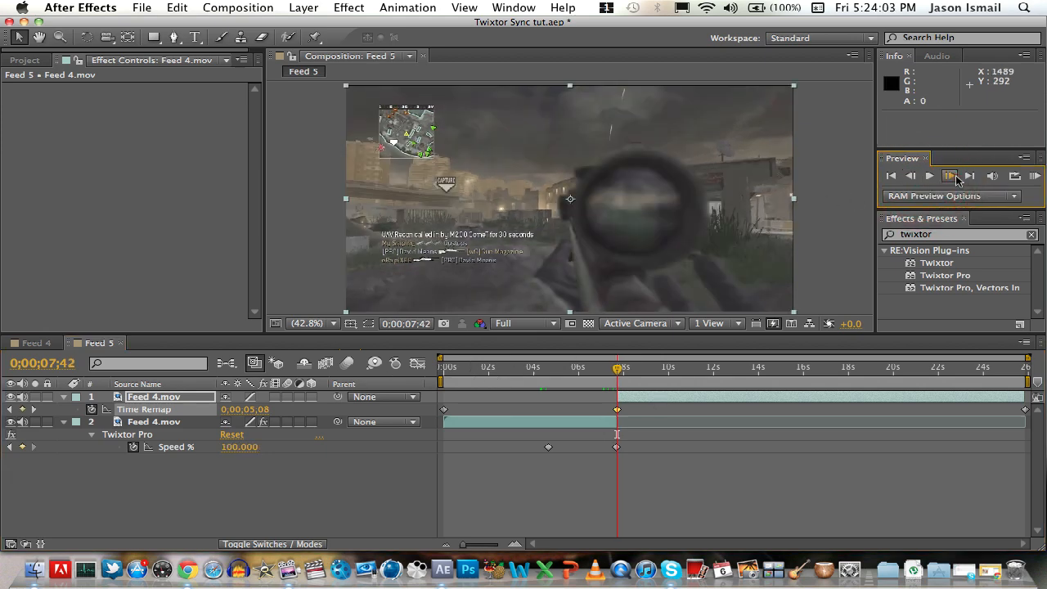
left_click_drag(260, 414, 239, 408)
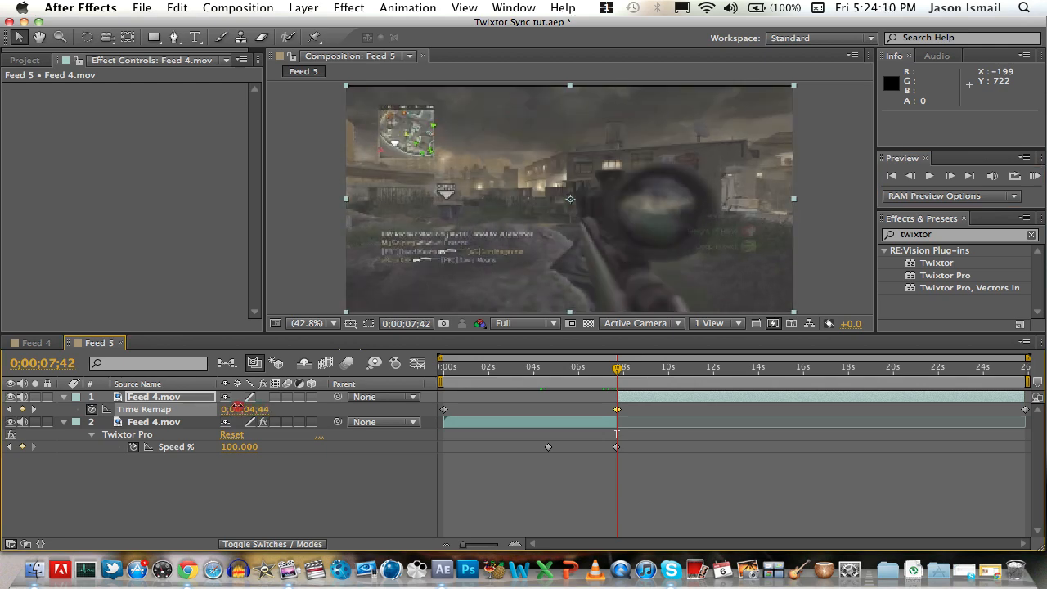
left_click(916, 183)
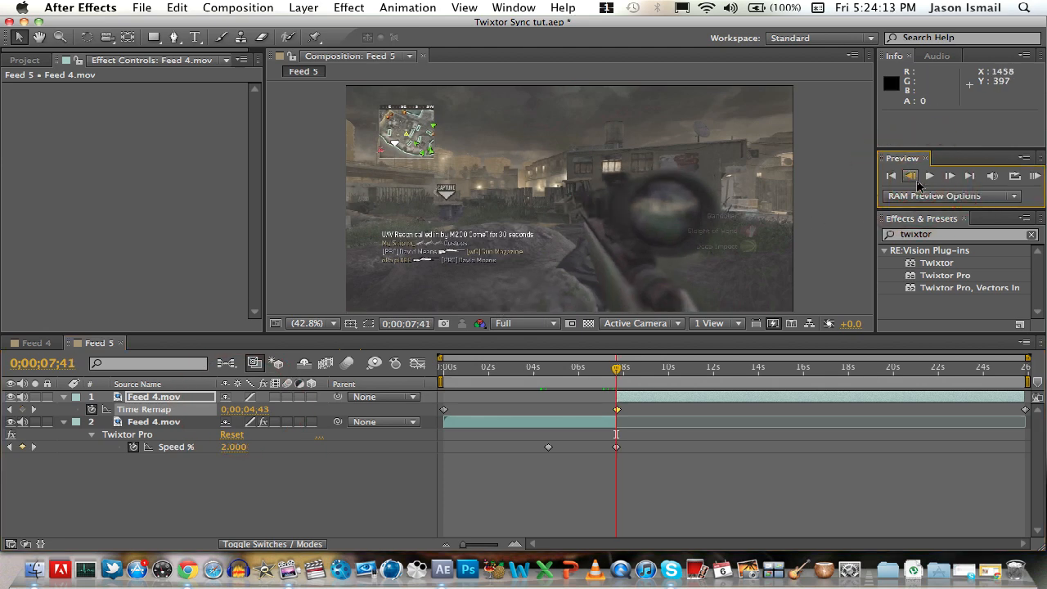
left_click(948, 176)
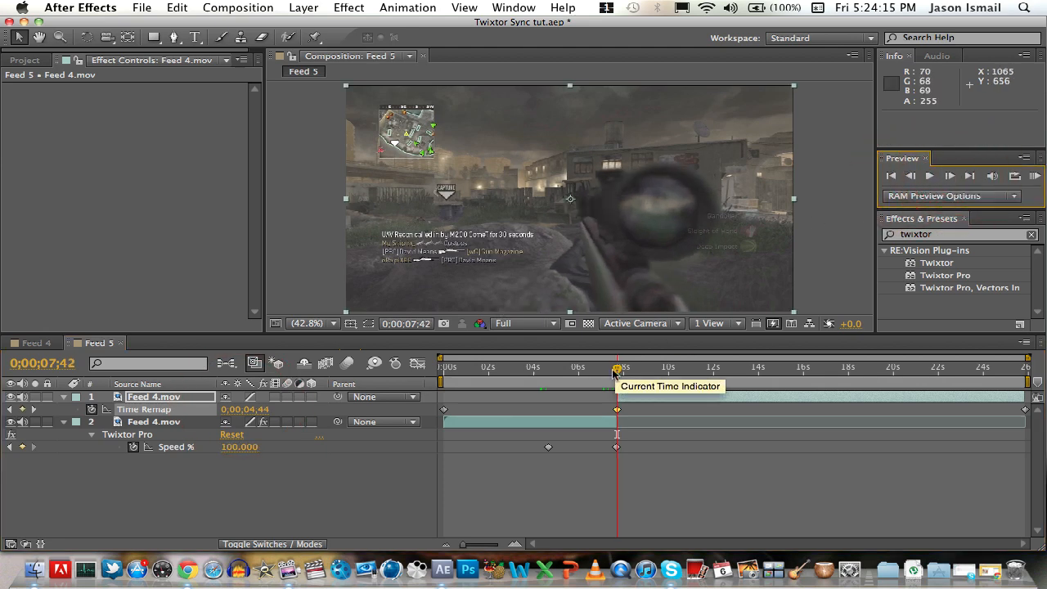
left_click_drag(609, 373, 641, 374)
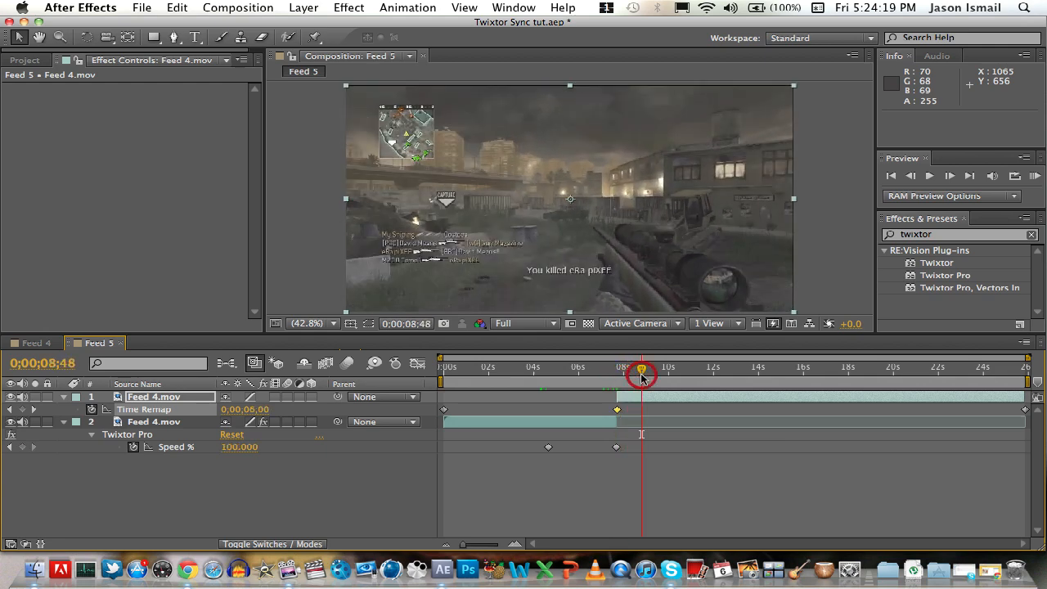
Open the Feed 4 composition and look over its stack of cut Feed 4.mov layers.
left_click(38, 343)
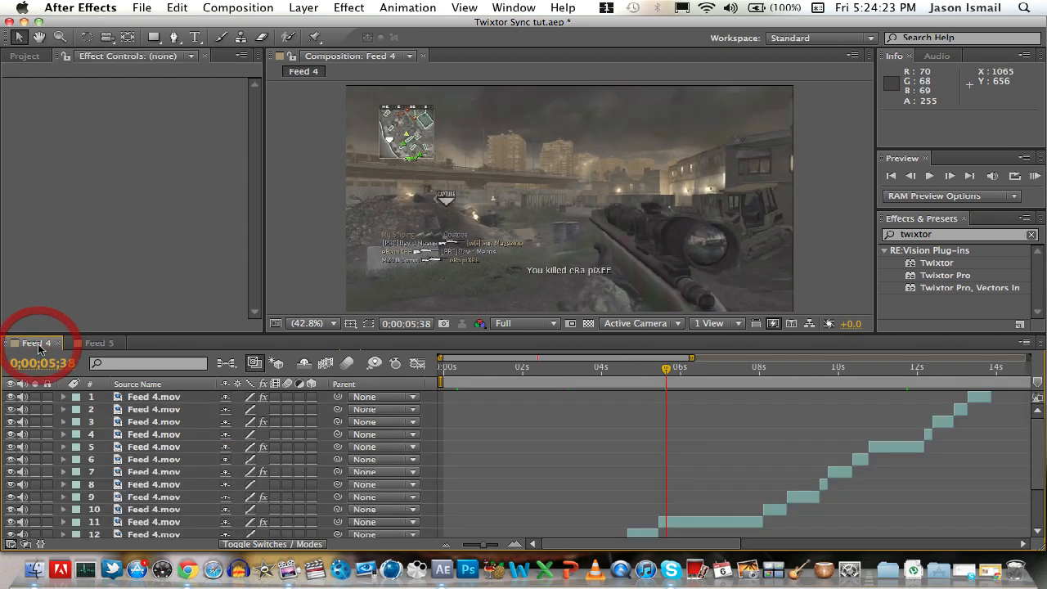
scroll(447, 480, "up", 5)
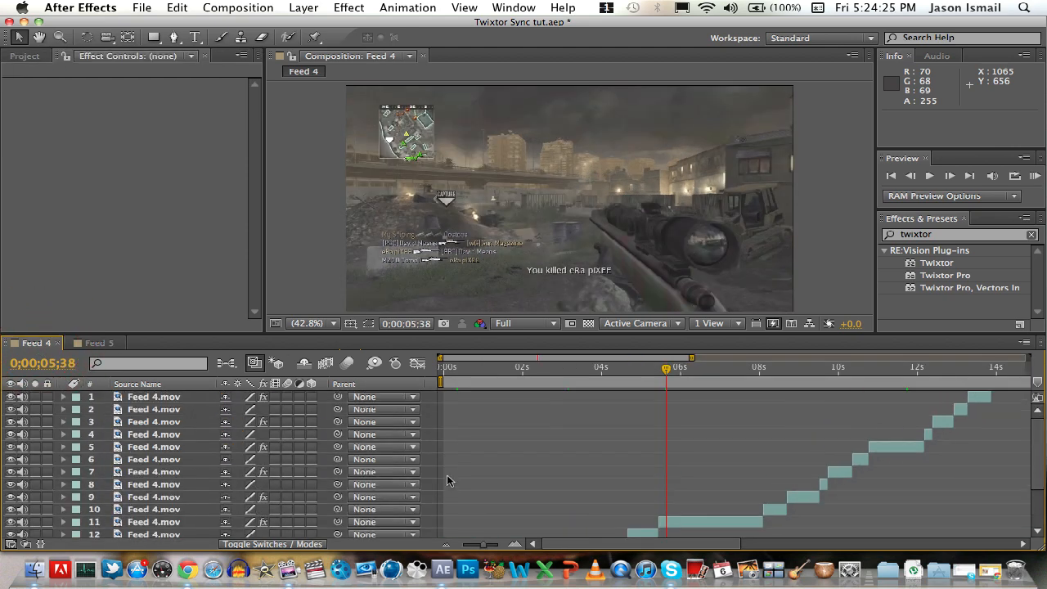
scroll(687, 510, "down", 5)
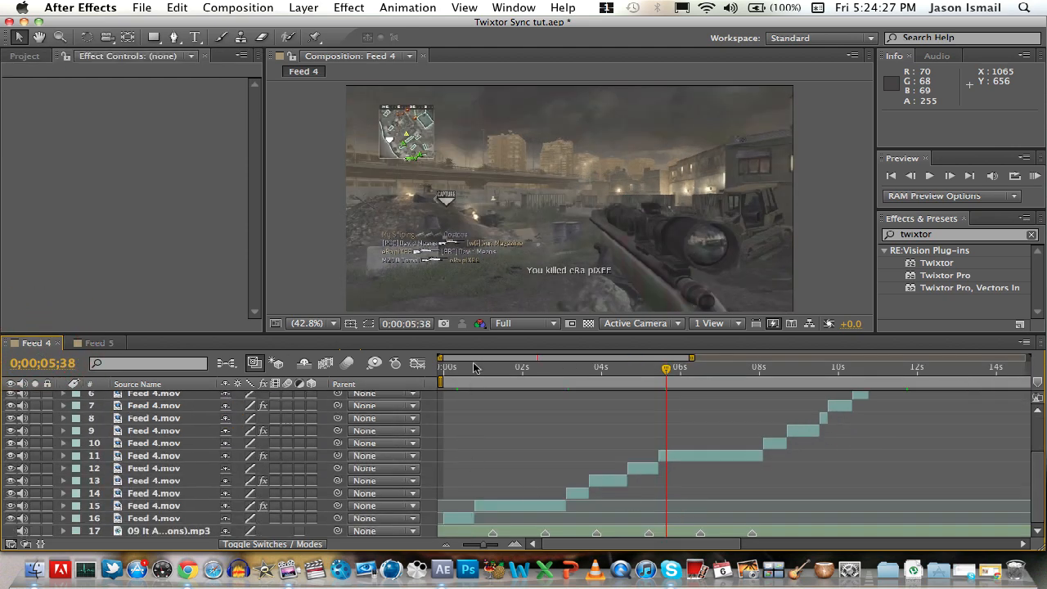
scroll(496, 502, "up", 5)
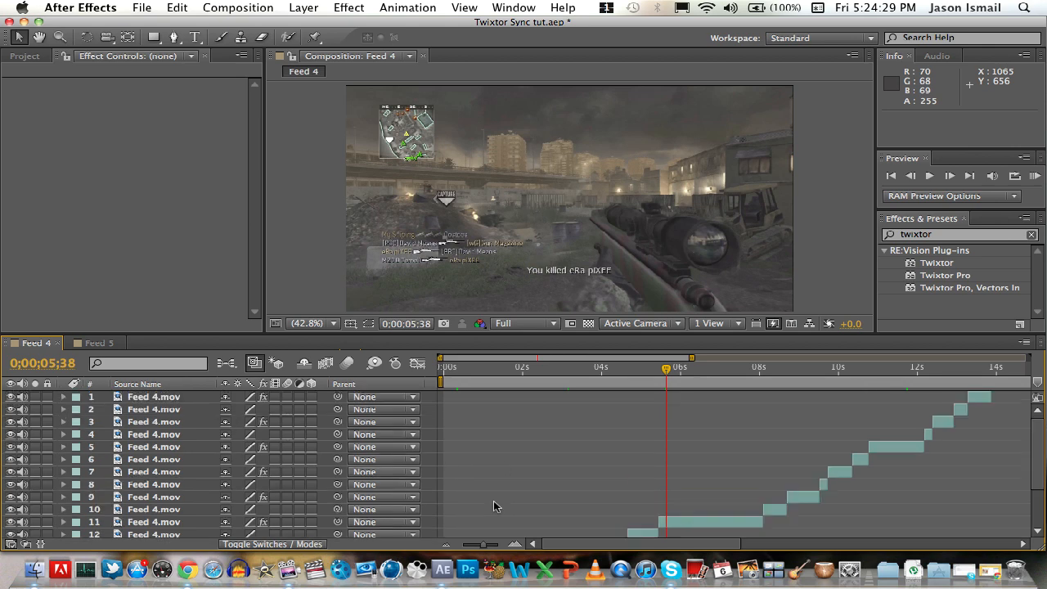
scroll(494, 507, "right", 3)
scroll(494, 506, "left", 3)
scroll(494, 506, "down", 5)
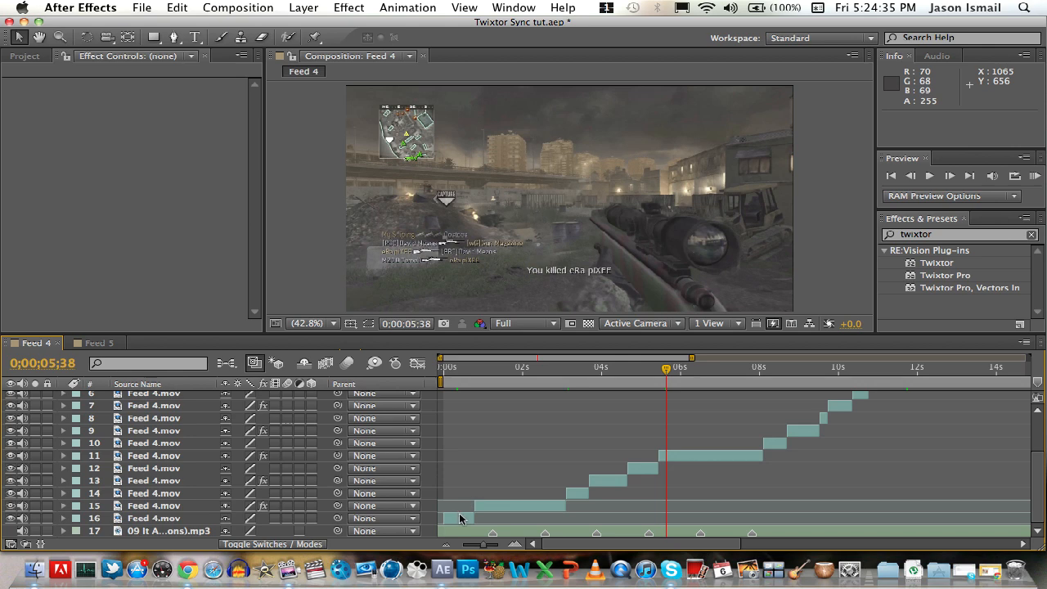
Pre-compose all sixteen Feed 4.mov layers into a new composition named "Twixtored Clip", leaving the music layer out.
left_click(180, 518)
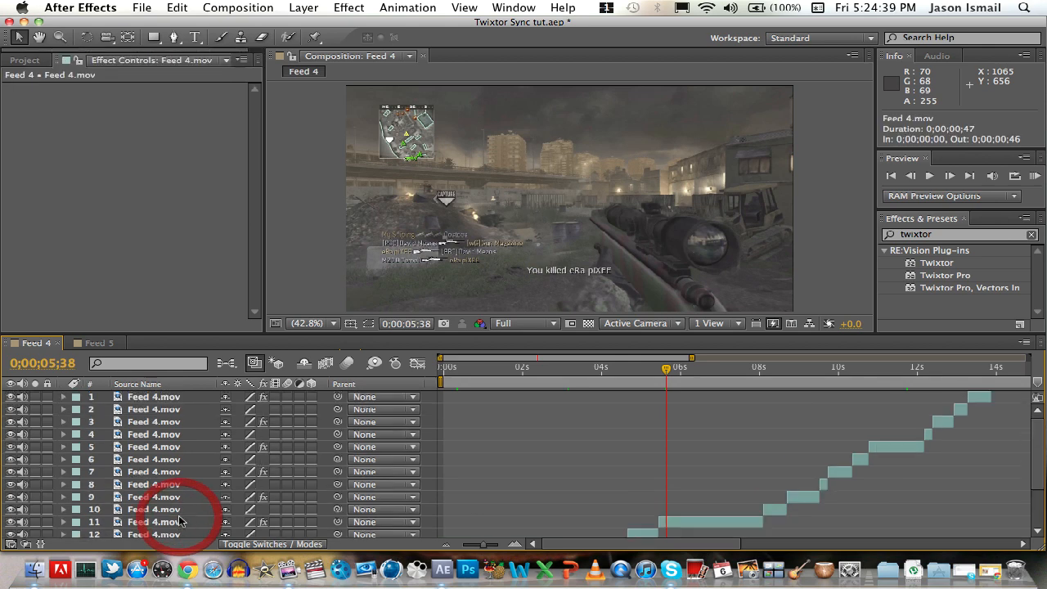
scroll(172, 399, "up", 5)
left_click(172, 396, "shift")
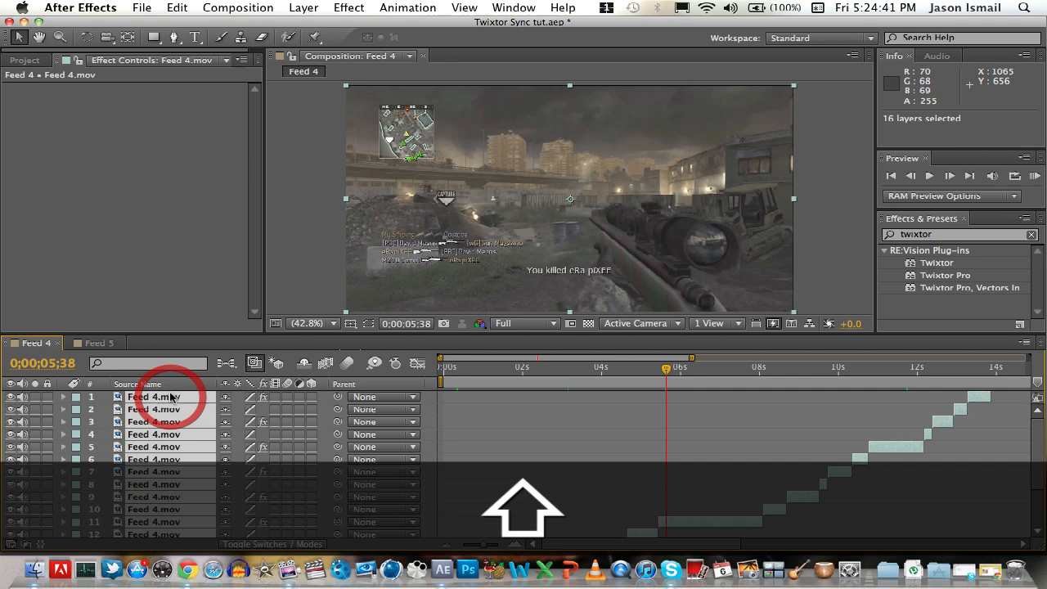
left_click(309, 7)
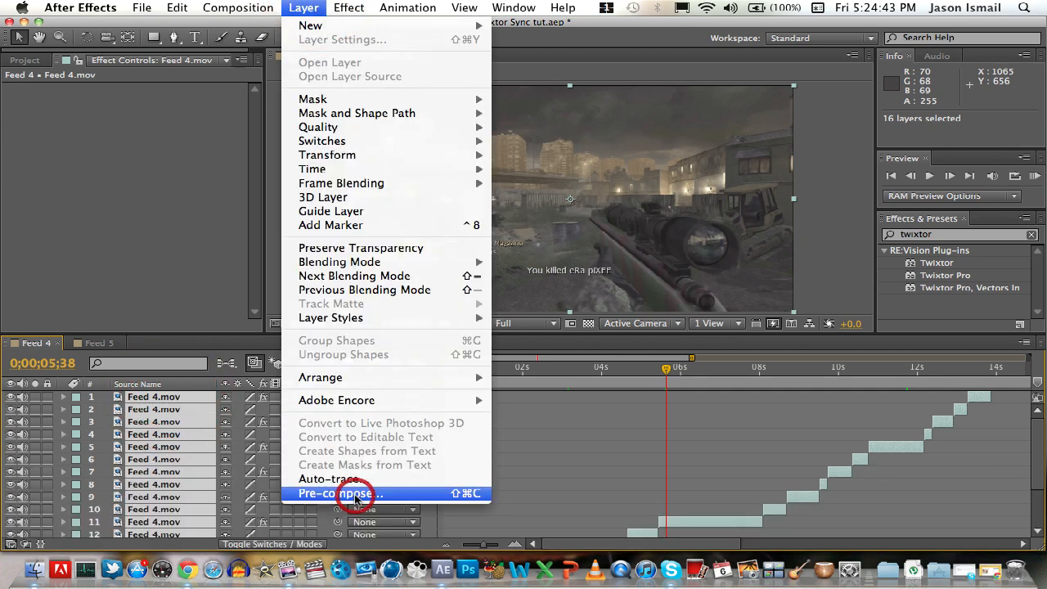
left_click(352, 494)
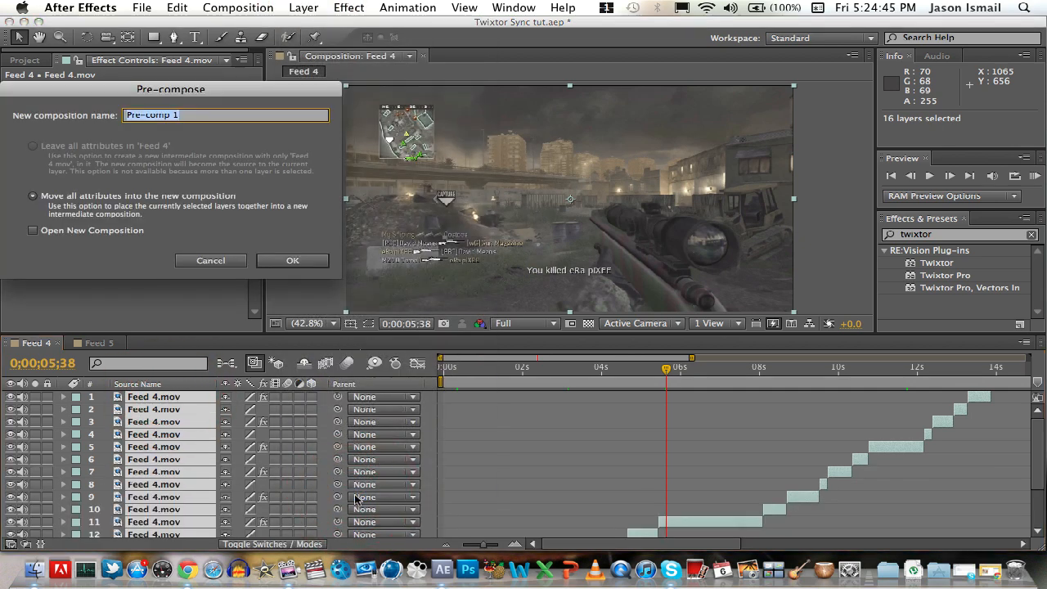
type("Twixto")
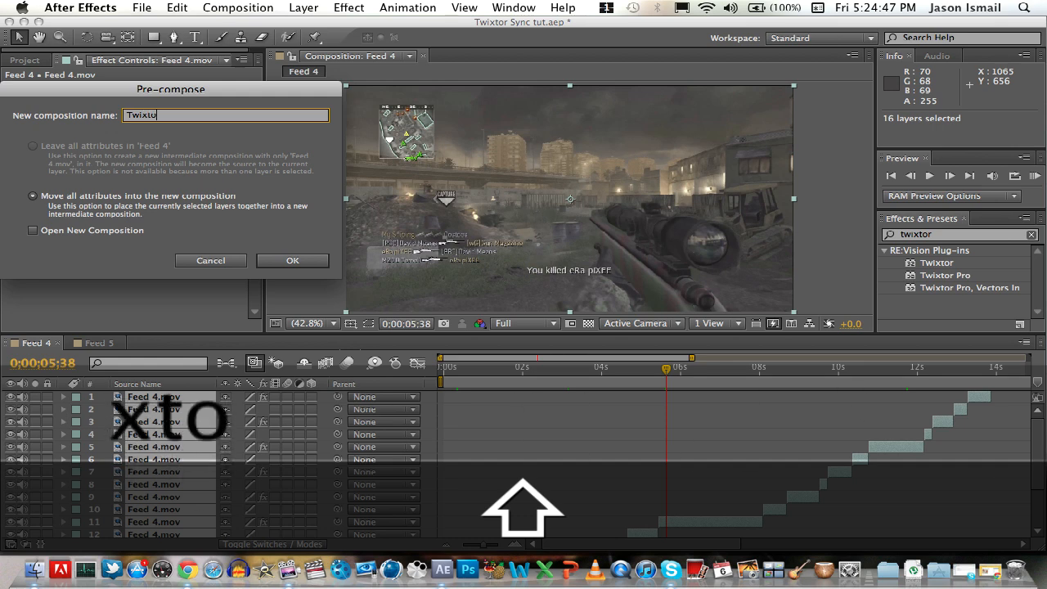
type("red Clip")
key("Return")
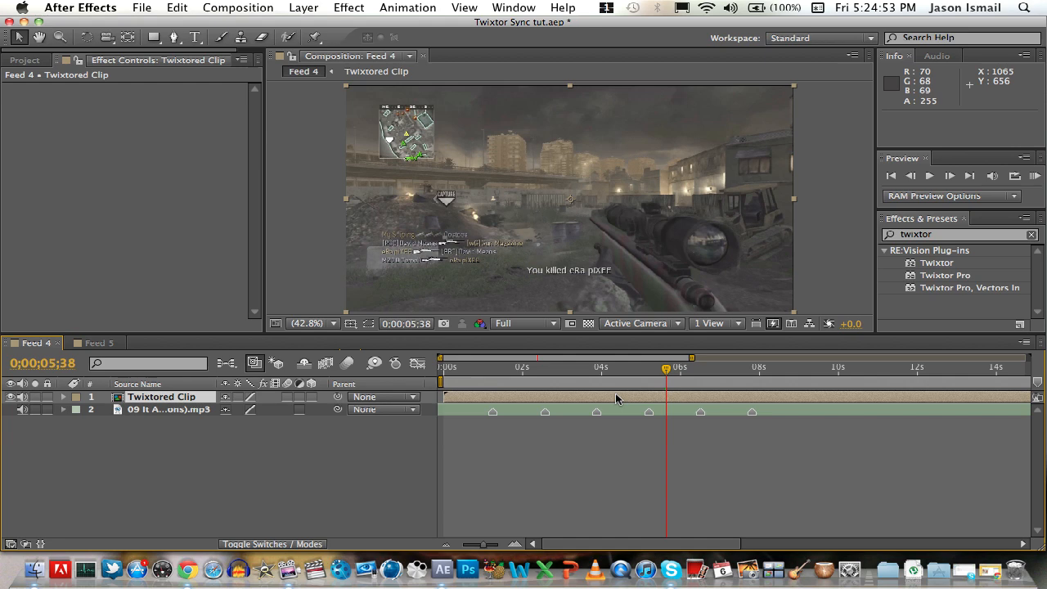
Trim the end of the Twixtored Clip layer to 0;00;13;56, where its footage runs out.
scroll(650, 397, "right", 10)
scroll(649, 397, "left", 10)
left_click_drag(752, 376, 843, 404)
key("alt")
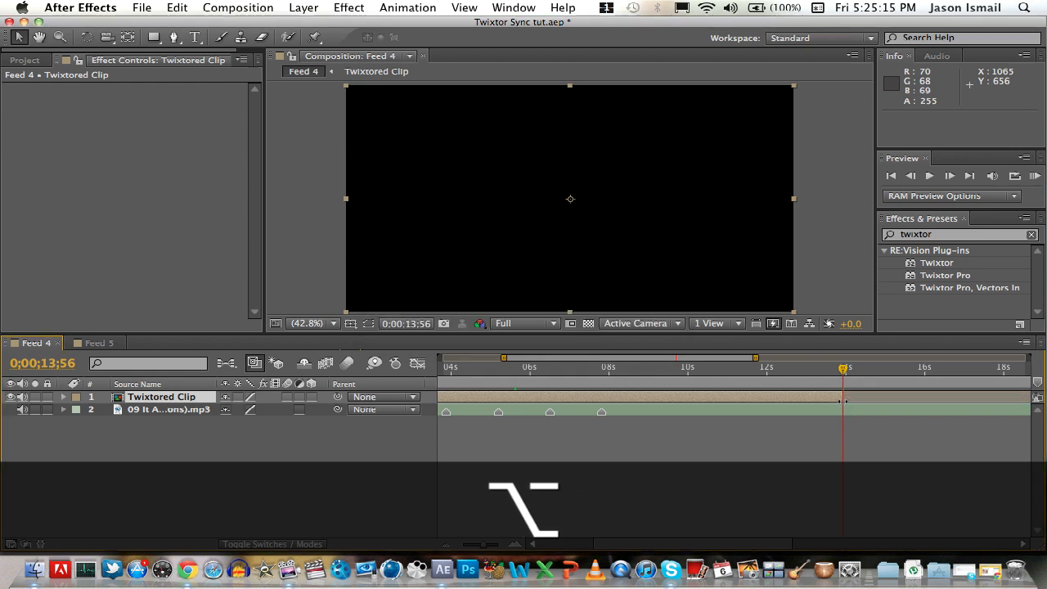
scroll(732, 422, "left", 5)
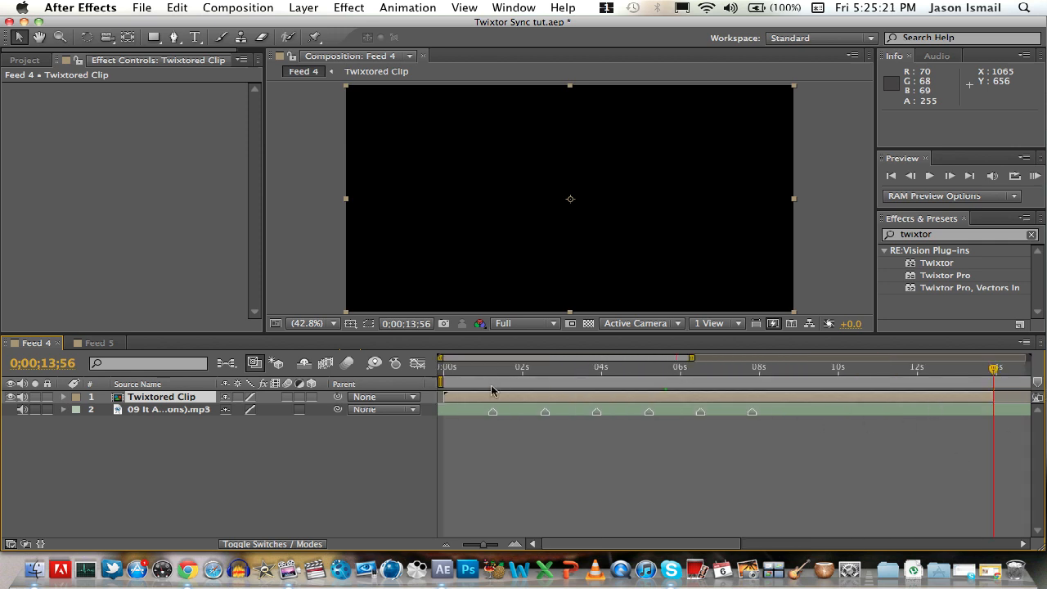
Check the first beat marker on the music layer and enable time remapping on the Twixtored Clip layer.
left_click_drag(527, 371, 442, 369)
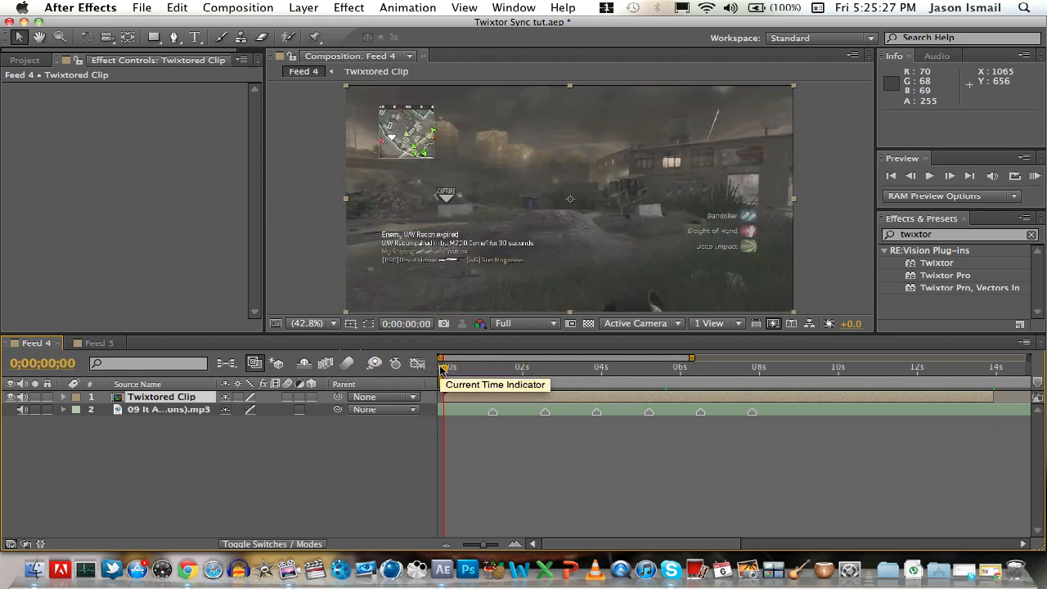
left_click(470, 411)
left_click(492, 368)
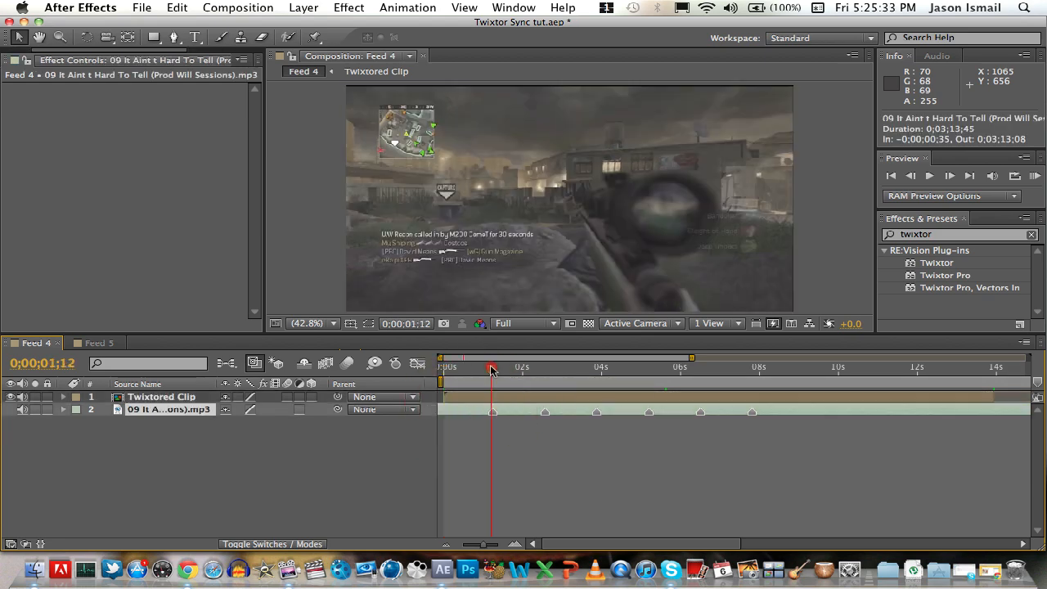
left_click(491, 369)
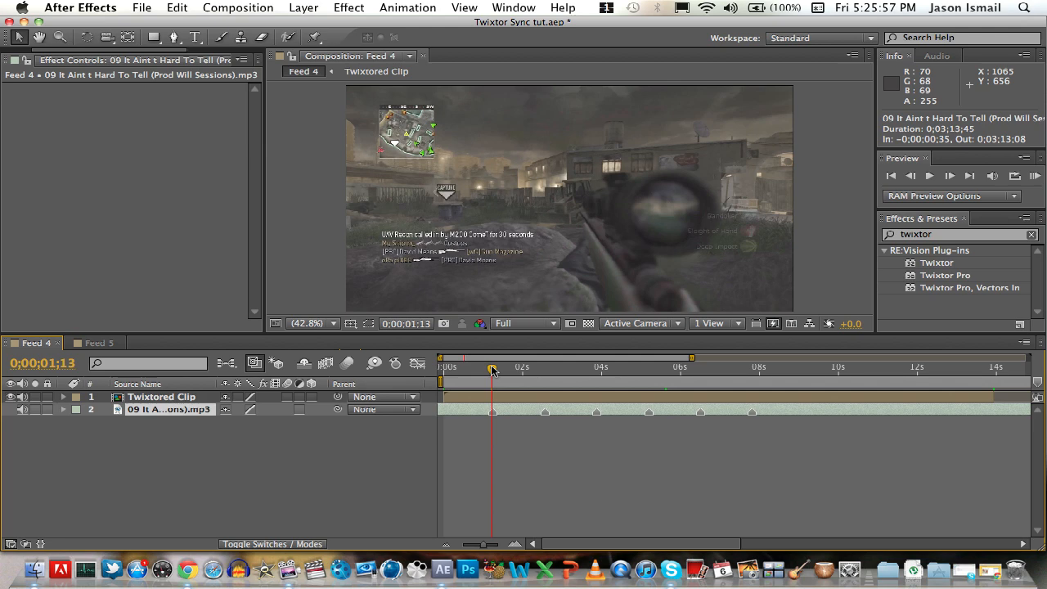
left_click(491, 398)
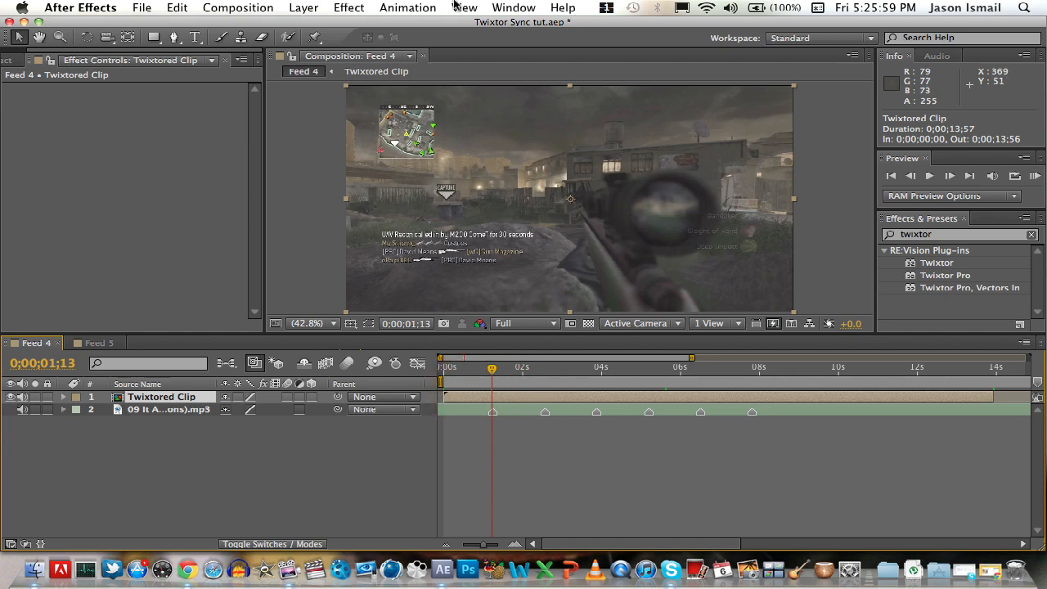
left_click(355, 6)
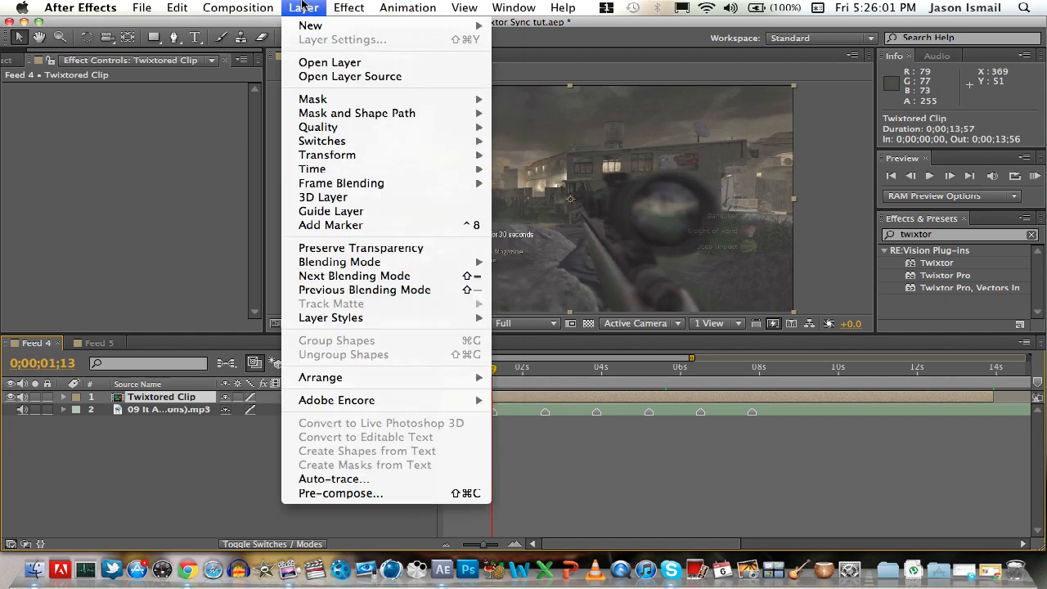
mouse_move(417, 170)
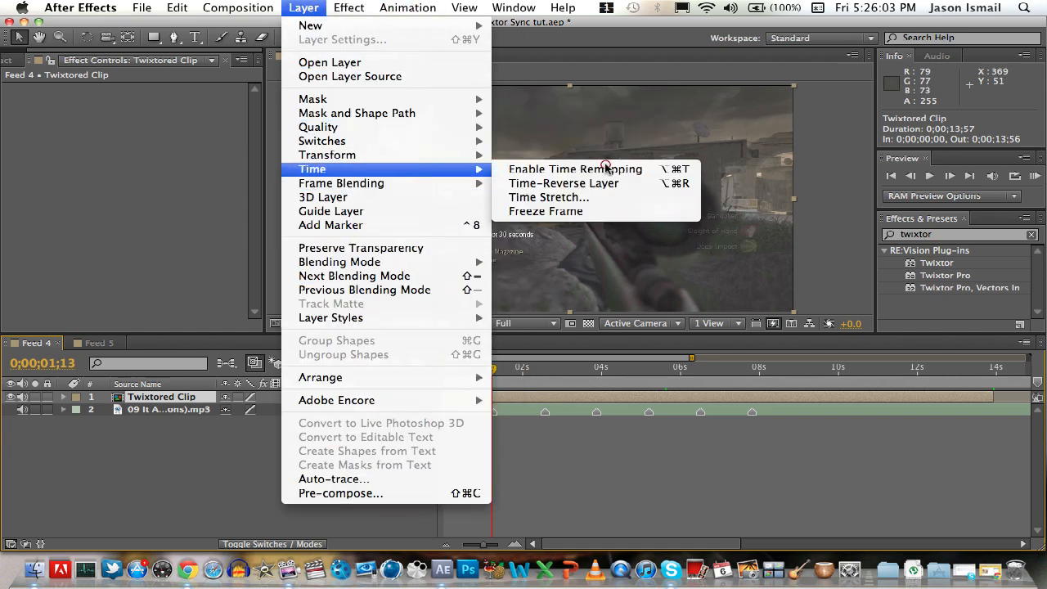
left_click(561, 168)
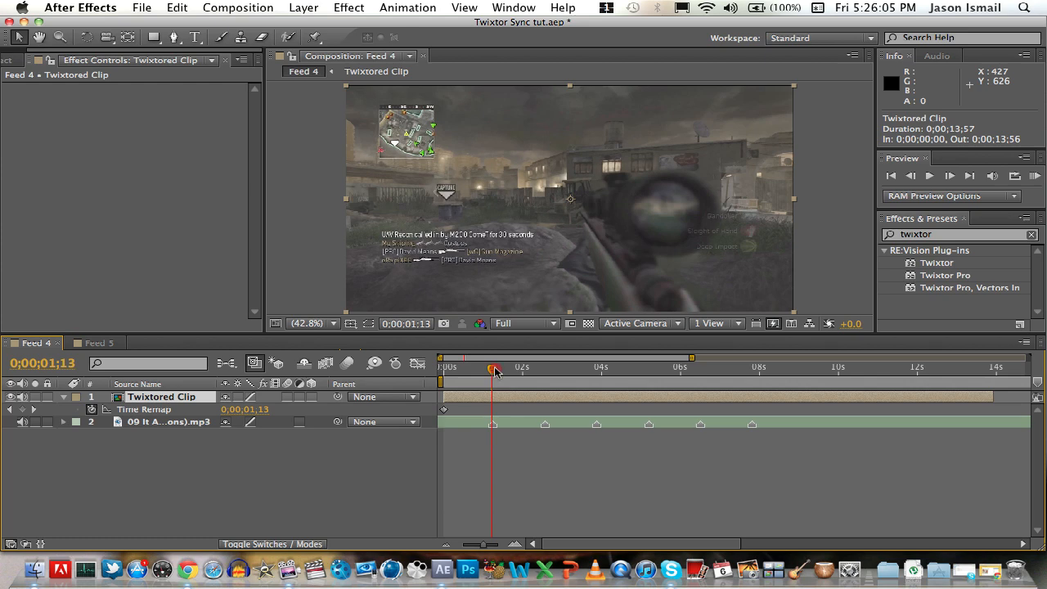
Add Time Remap keyframes to Twixtored Clip at the four gunshots: 0;00;03;16, just past 8 seconds, 0;00;10;29 and 0;00;13;02.
left_click_drag(494, 369, 575, 381)
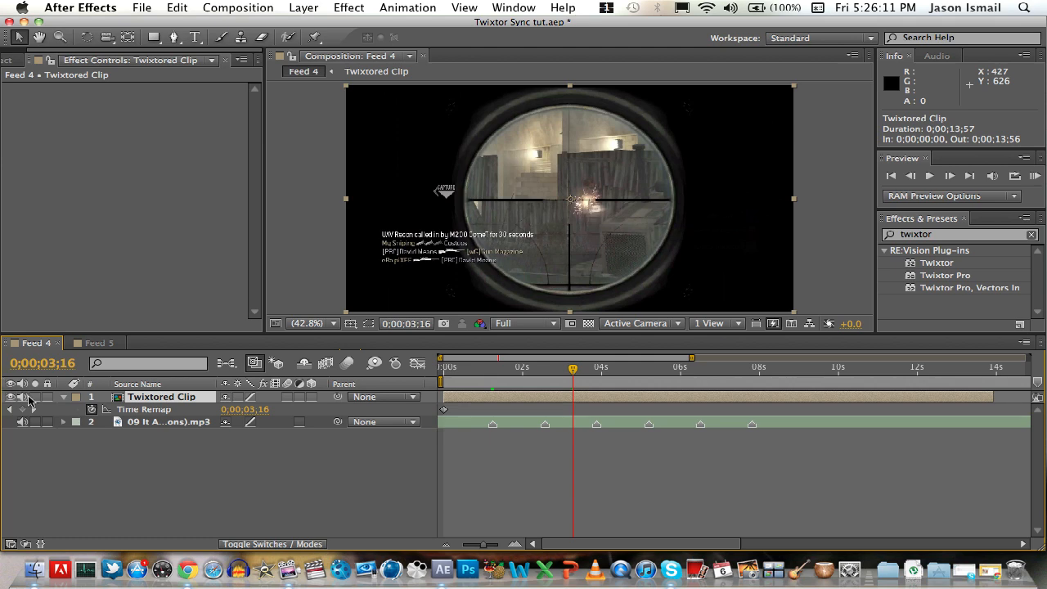
left_click(22, 409)
left_click(626, 369)
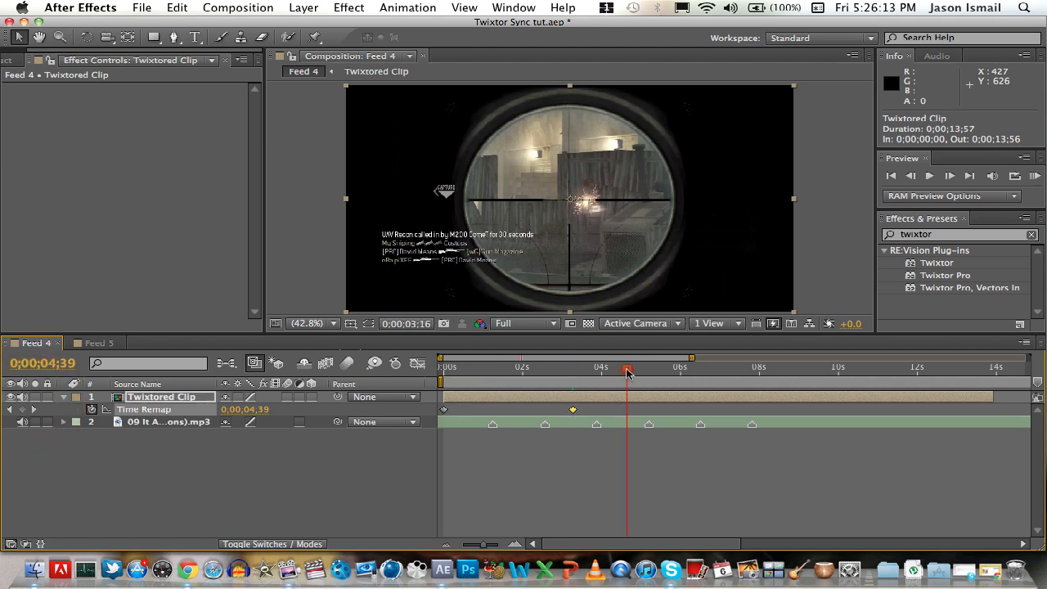
left_click_drag(627, 372, 858, 378)
left_click(21, 411)
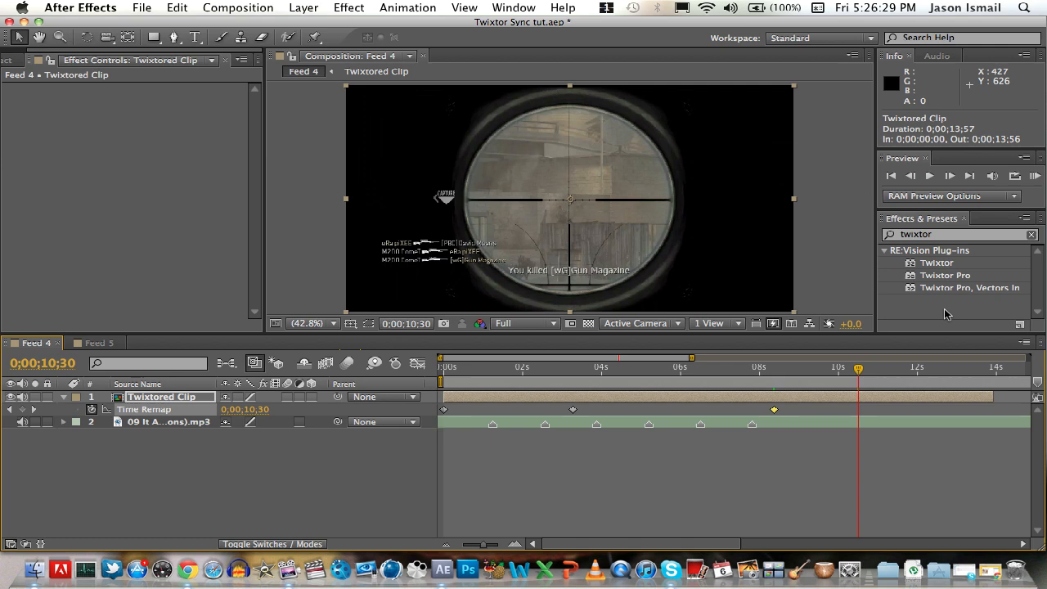
key("Page_Up")
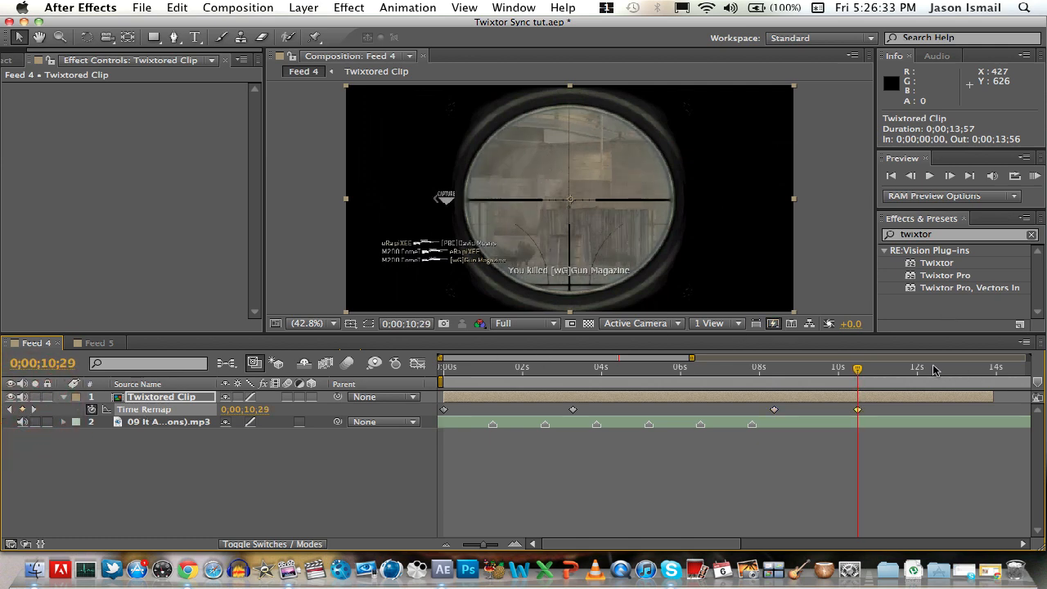
left_click_drag(932, 370, 957, 372)
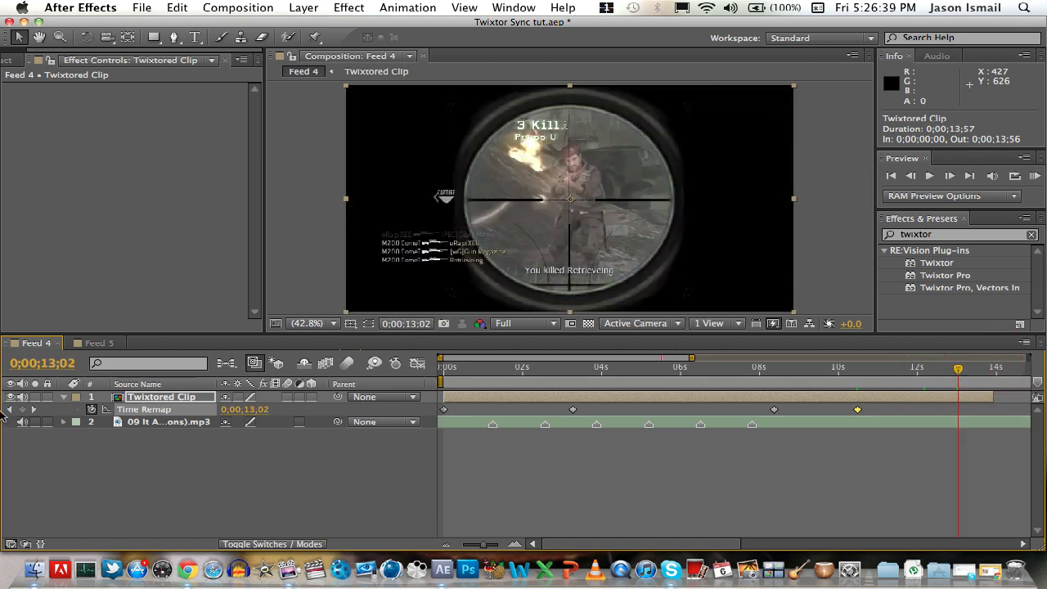
left_click(22, 409)
Shift the shot keyframes of Time Remap earlier as a group so the first two shots land on the first two music markers.
mouse_move(522, 410)
left_mouse_down()
mouse_move(820, 393)
mouse_move(1042, 400)
mouse_move(1030, 411)
left_mouse_up()
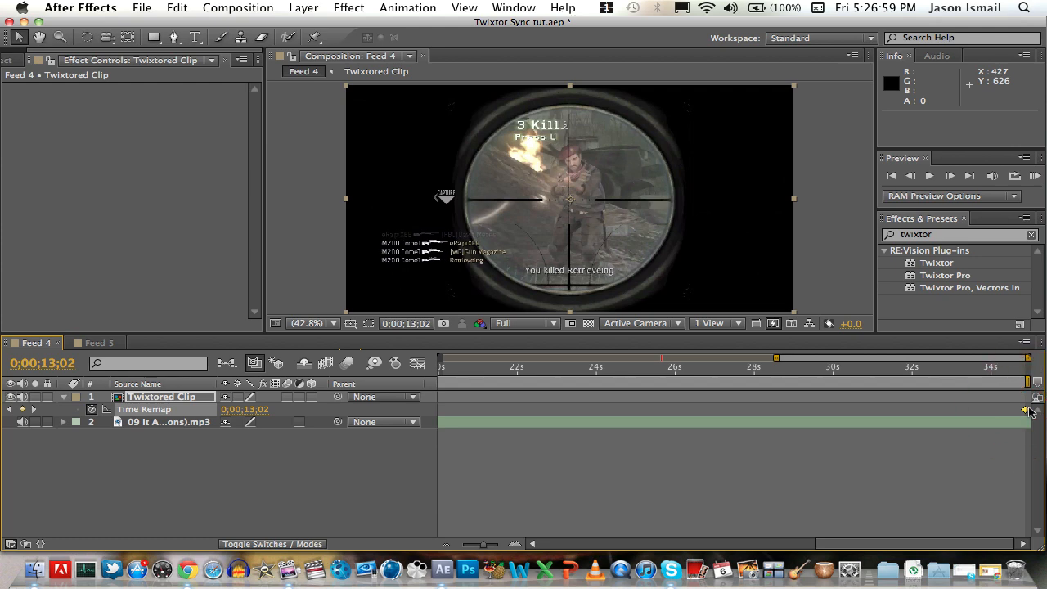
scroll(1007, 423, "left", 10)
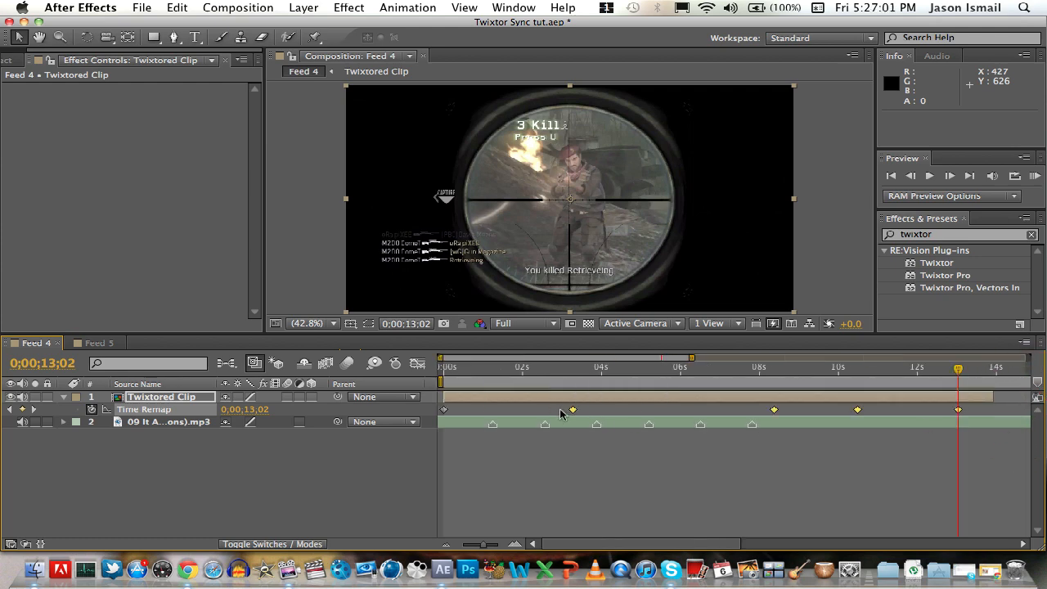
left_click_drag(573, 413, 503, 414)
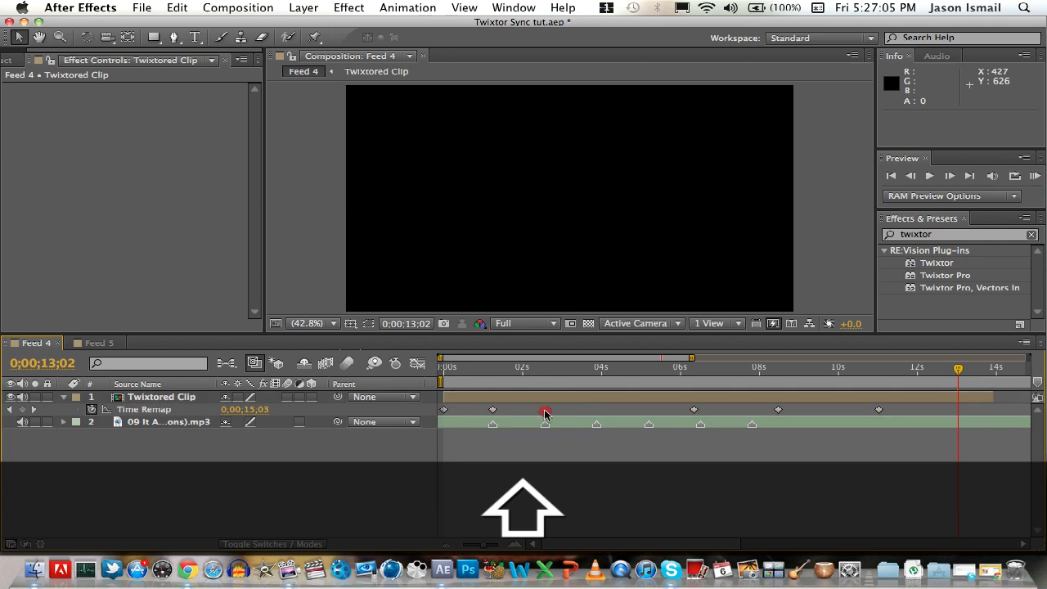
scroll(545, 414, "right", 10)
left_click_drag(1045, 418, 1044, 425)
scroll(882, 424, "left", 10)
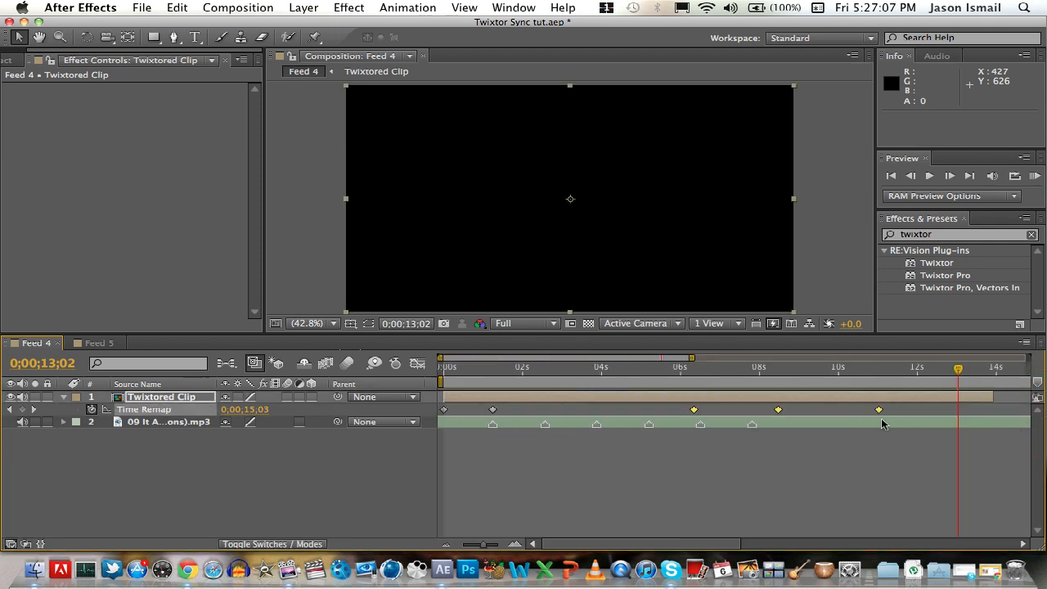
left_click_drag(693, 413, 545, 413)
Shift the remaining Time Remap keyframes earlier to put the third shot on the third music marker and the fourth at 0;00;05;12.
left_click_drag(952, 384, 1041, 393)
scroll(885, 481, "left", 10)
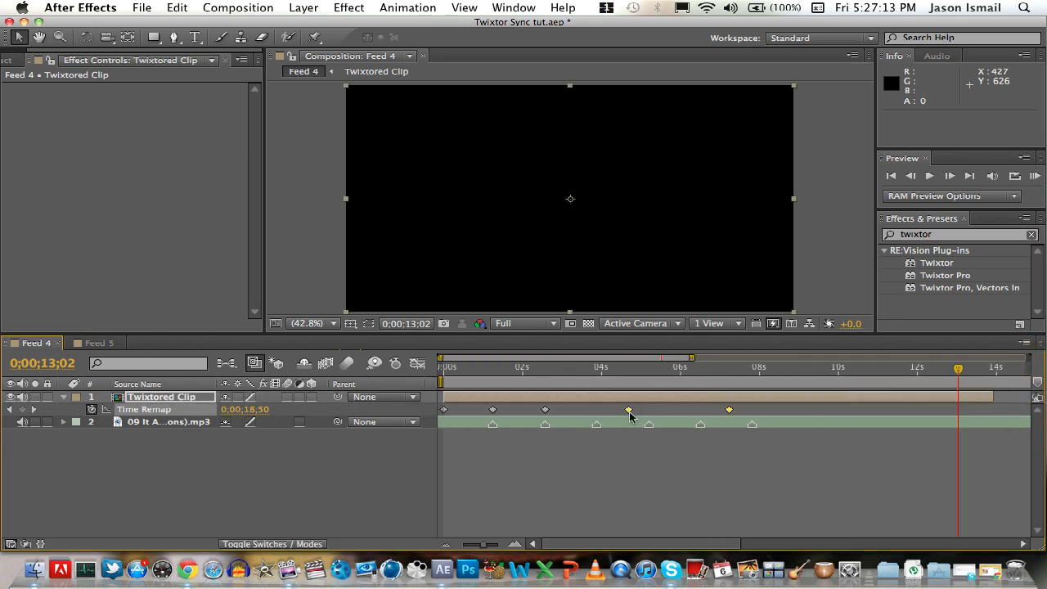
left_click_drag(630, 414, 598, 414)
left_click(697, 415)
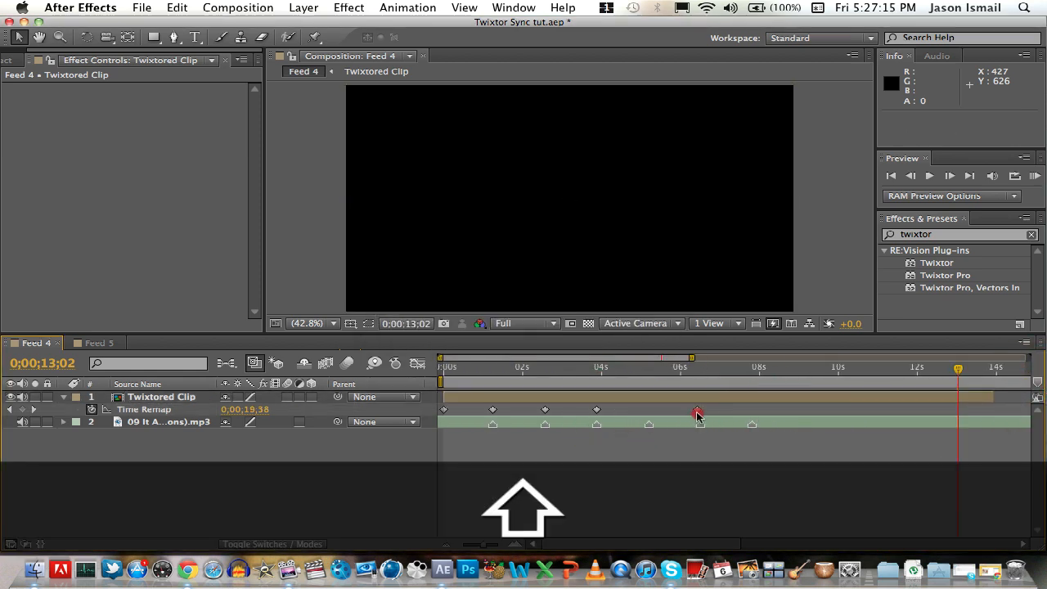
left_click_drag(674, 411, 1041, 407)
scroll(816, 411, "left", 10)
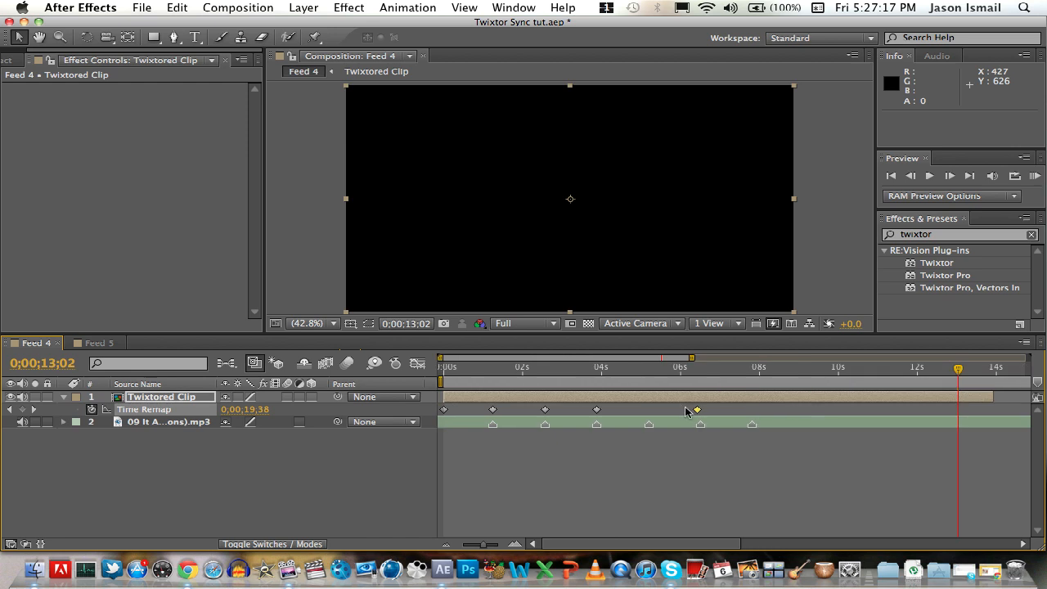
left_click_drag(695, 408, 648, 409)
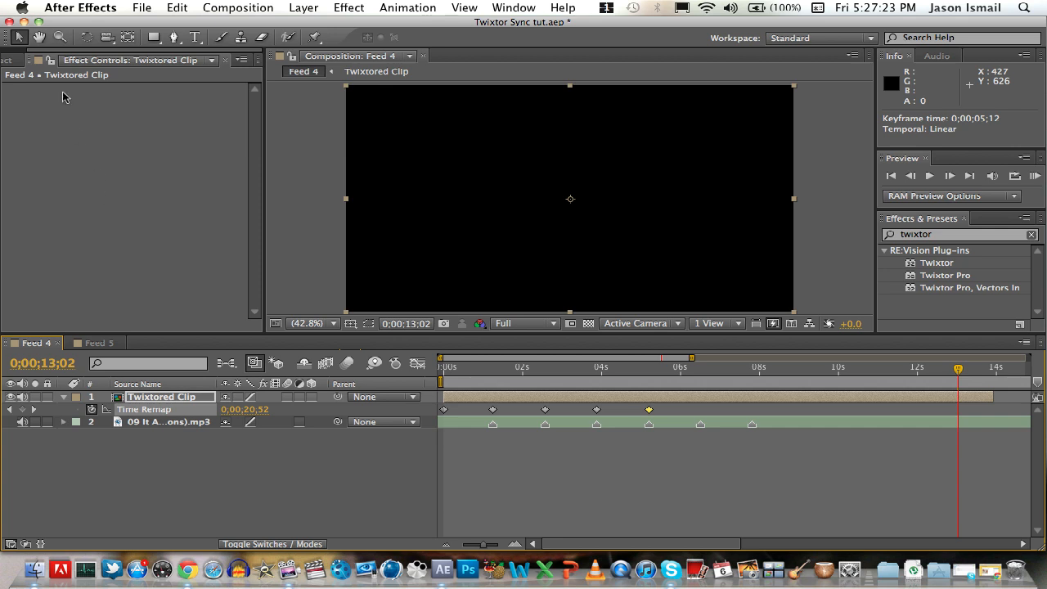
Import M40A3.mp3 from the Snipers folder and place it in Feed 4 below the music, starting at the first marker at 0;00;01;15.
left_click(13, 60)
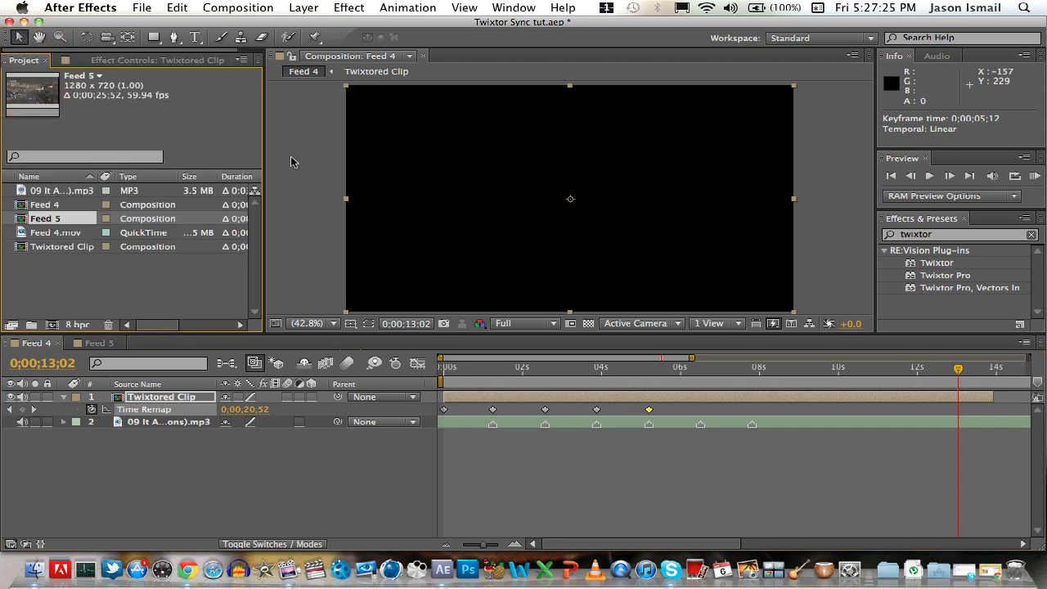
key("super+i")
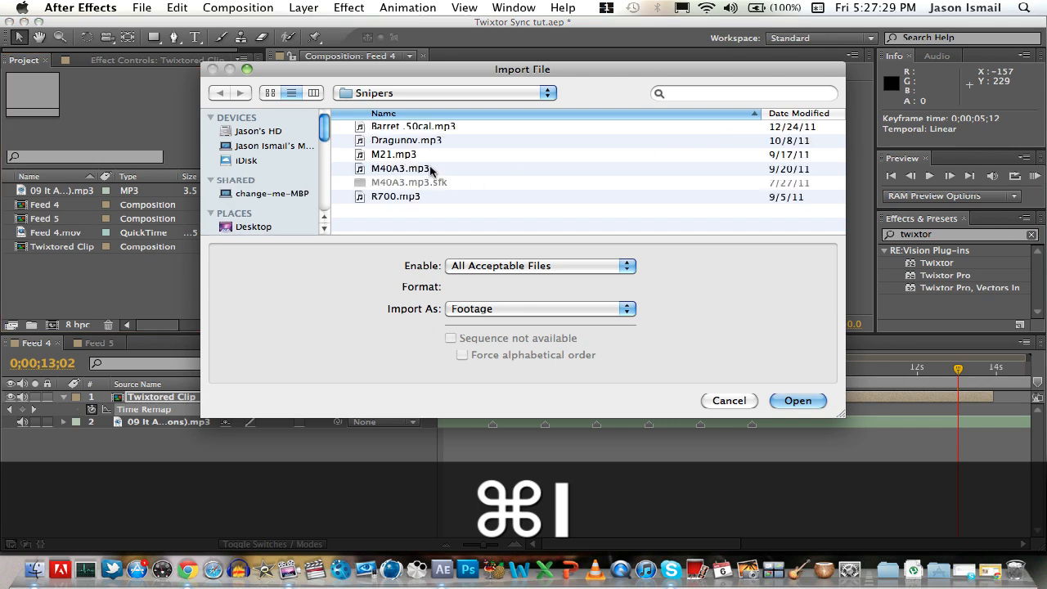
left_click(431, 170)
key("Return")
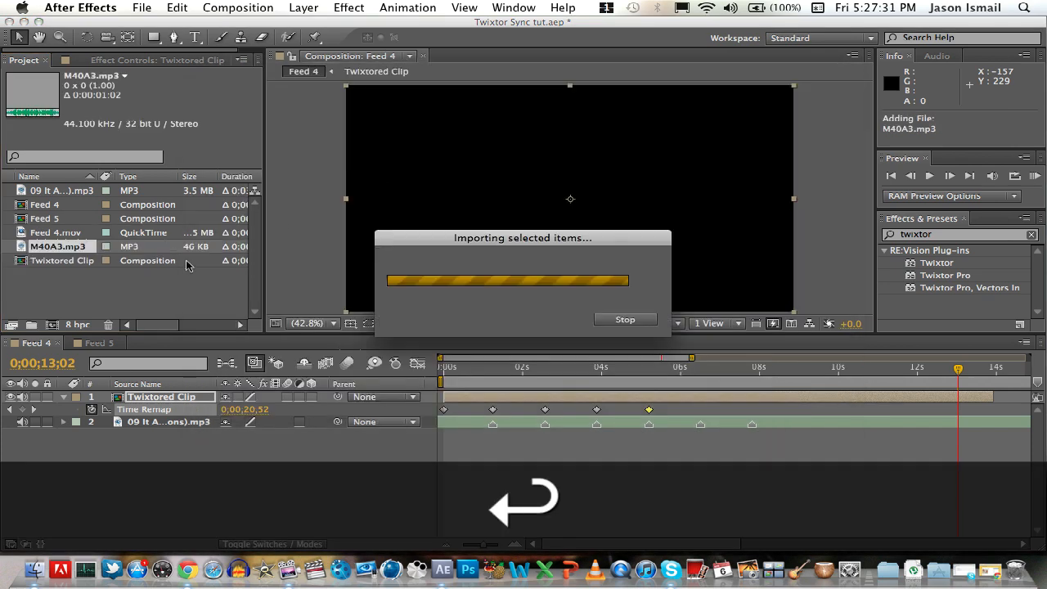
left_click_drag(86, 254, 98, 427)
left_click_drag(462, 438, 505, 438)
Duplicate the M40A3.mp3 sound layer and start the copy at the second music marker.
key("super+d")
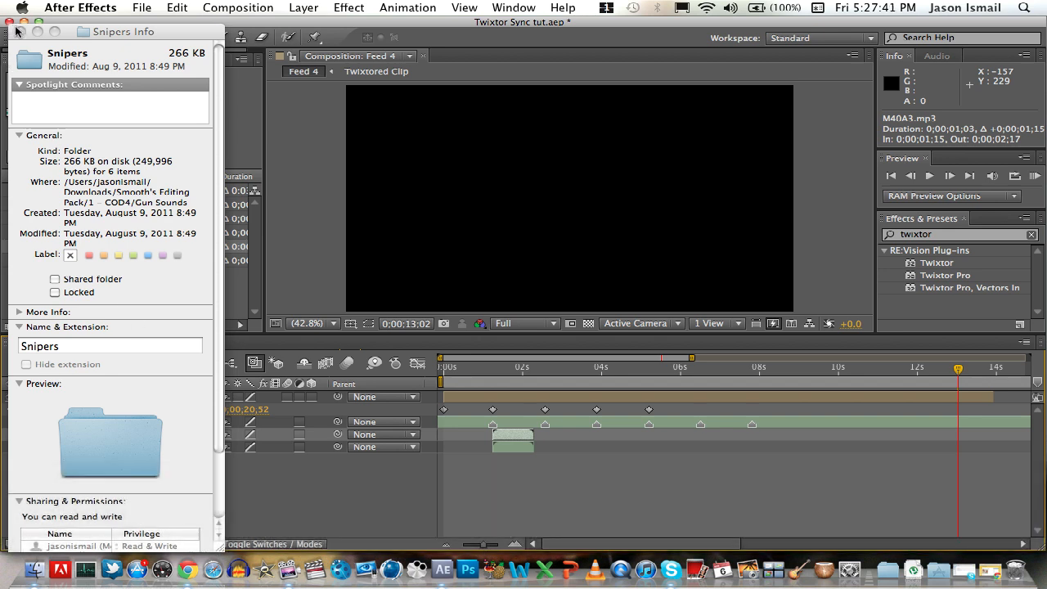
left_click(19, 32)
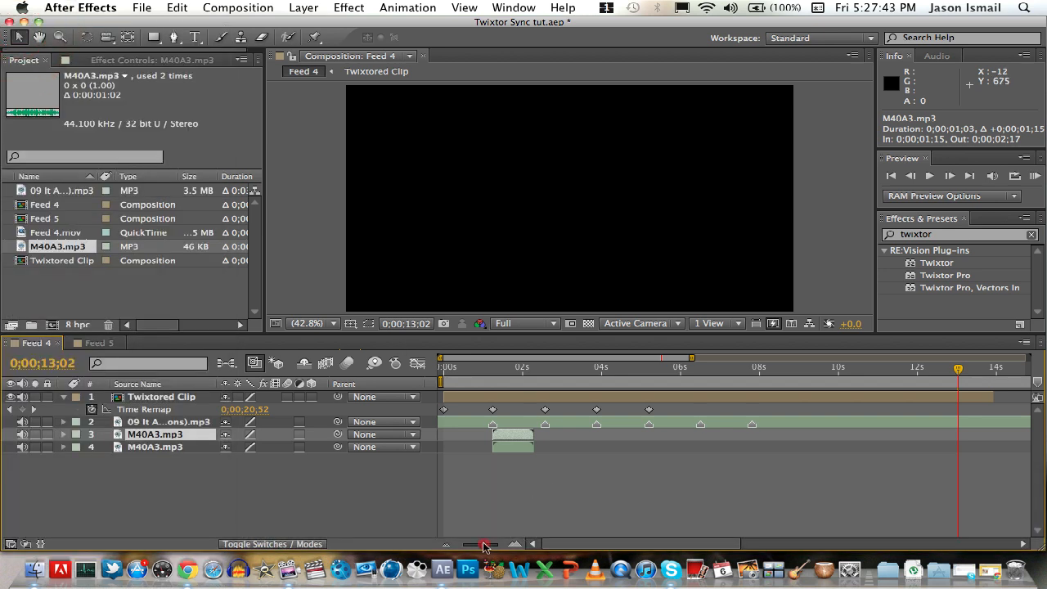
left_click_drag(483, 543, 483, 544)
scroll(607, 472, "left", 5)
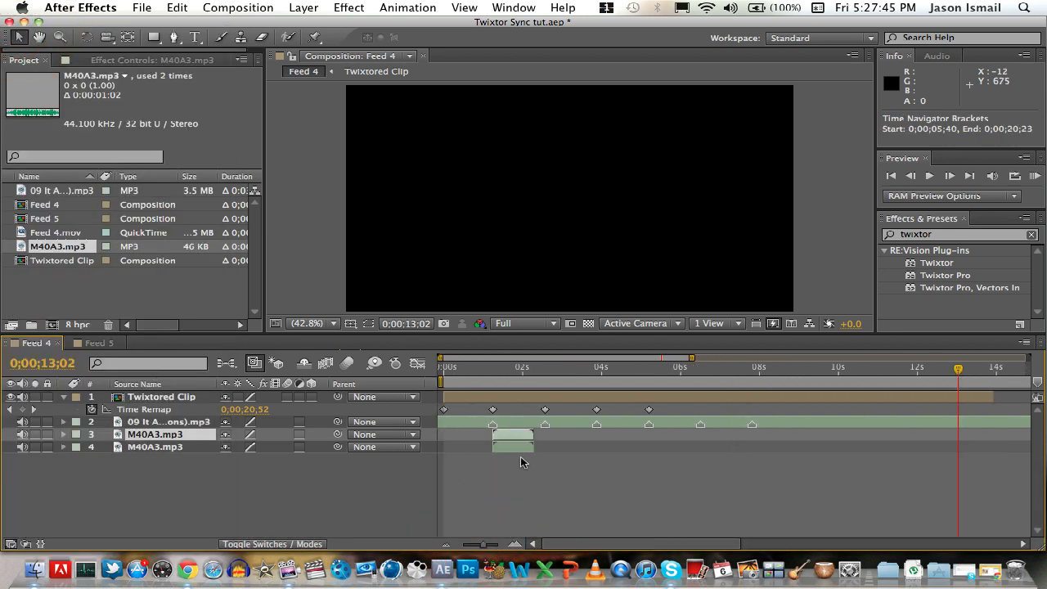
left_click_drag(521, 448, 684, 470)
left_click(546, 370)
Duplicate the M40A3.mp3 layer twice more, starting one copy at the third music marker and the other at the fourth, 0;00;05;13.
key("super+d")
left_click(598, 375, "shift")
key("super+d")
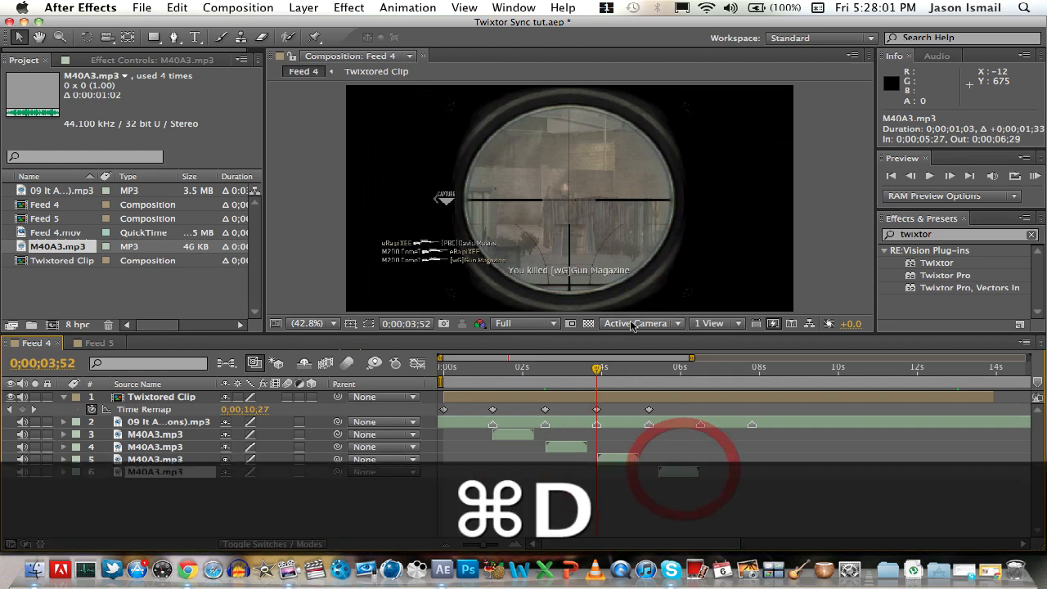
left_click_drag(641, 358, 645, 365)
left_click(645, 365, "shift")
left_click_drag(666, 472, 657, 474)
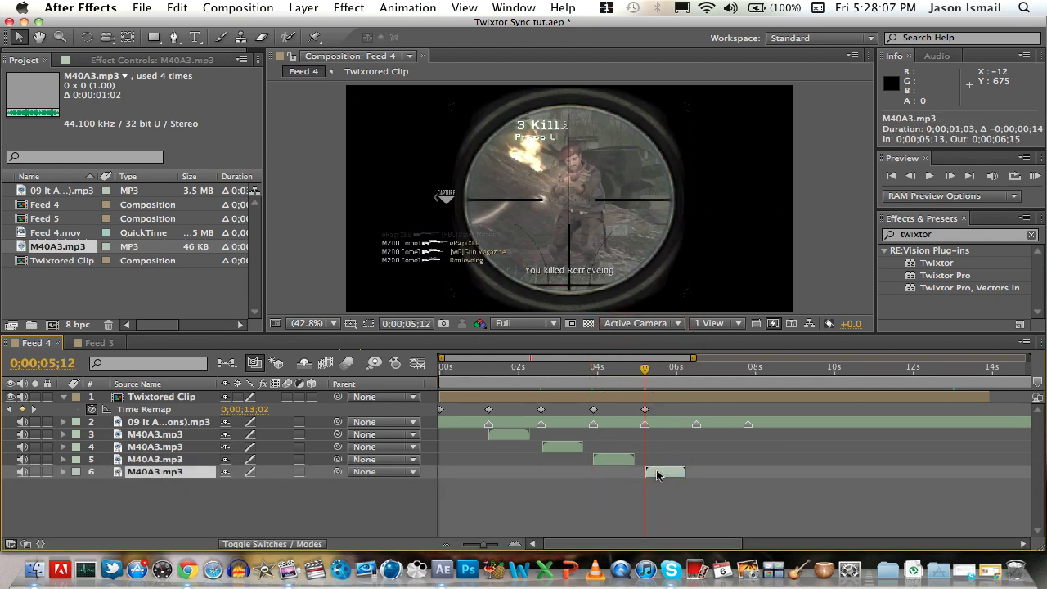
End the work area at 0;00;06;41 and play a RAM preview of the synced clip with music and gunshots.
left_click_drag(482, 543, 482, 545)
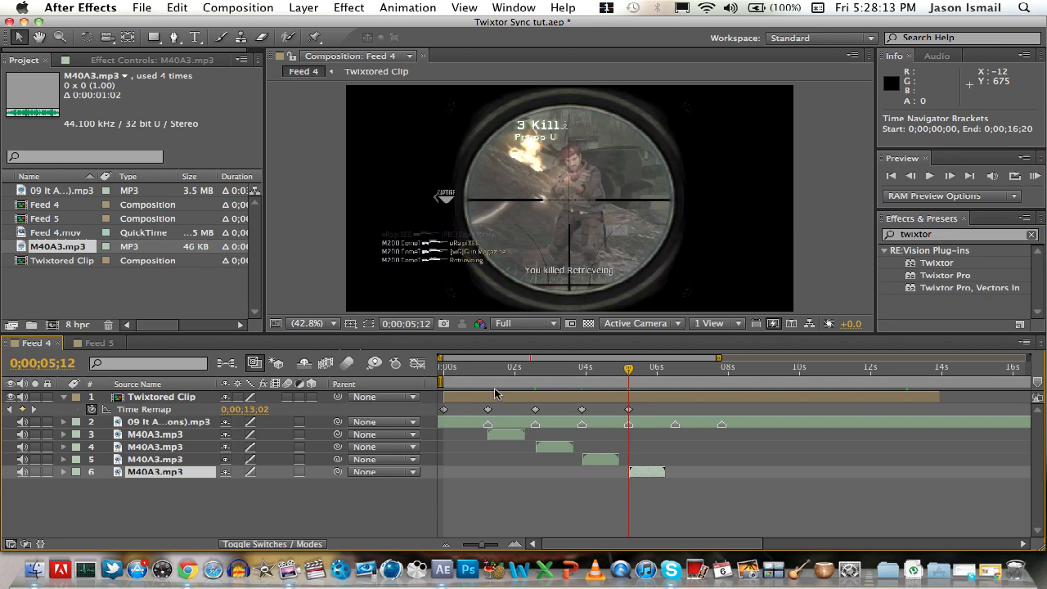
mouse_move(672, 376)
left_mouse_down()
mouse_move(694, 375)
mouse_move(682, 376)
left_mouse_up()
key("n")
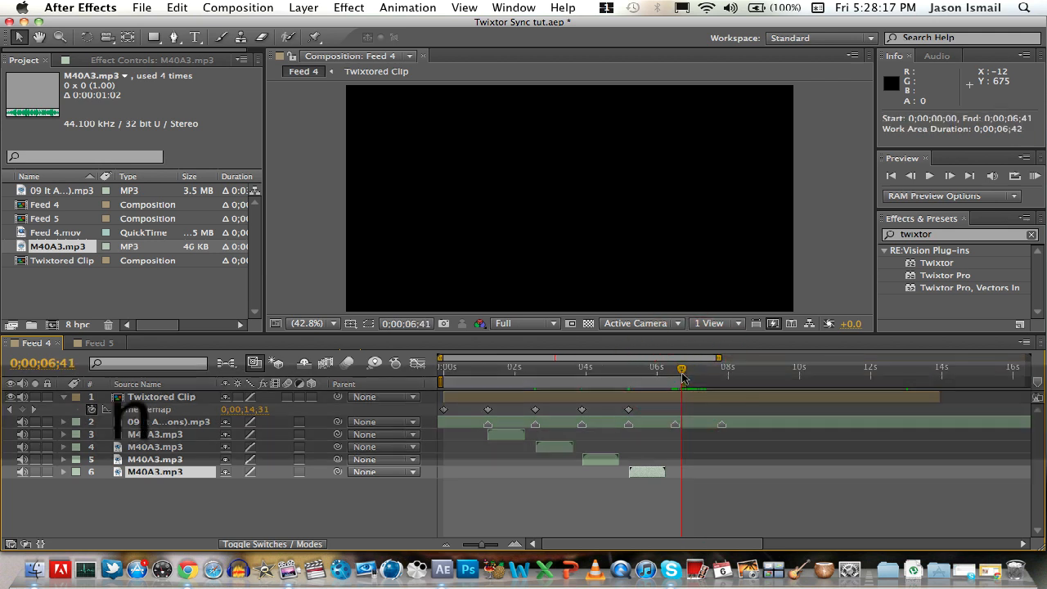
key("ctrl+0")
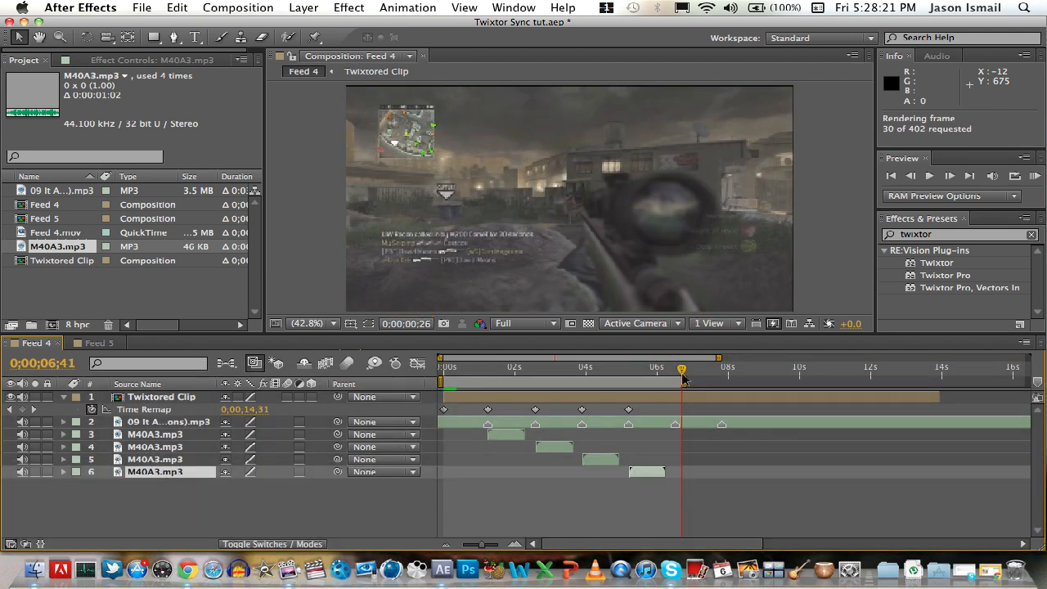
key("XF86AudioRaiseVolume")
key("XF86AudioLowerVolume")
key("XF86AudioLowerVolume")
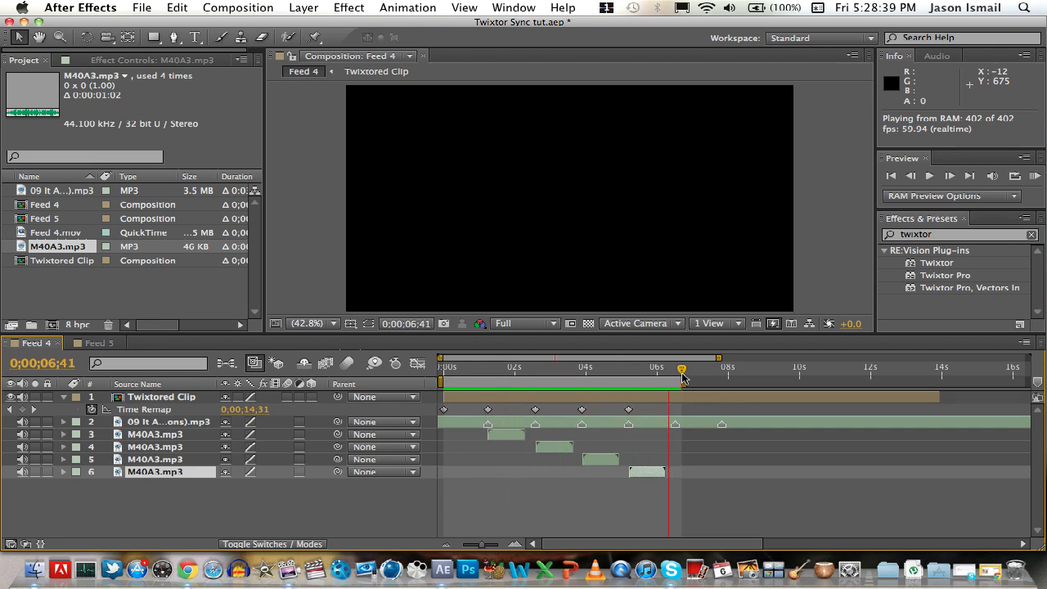
key("space")
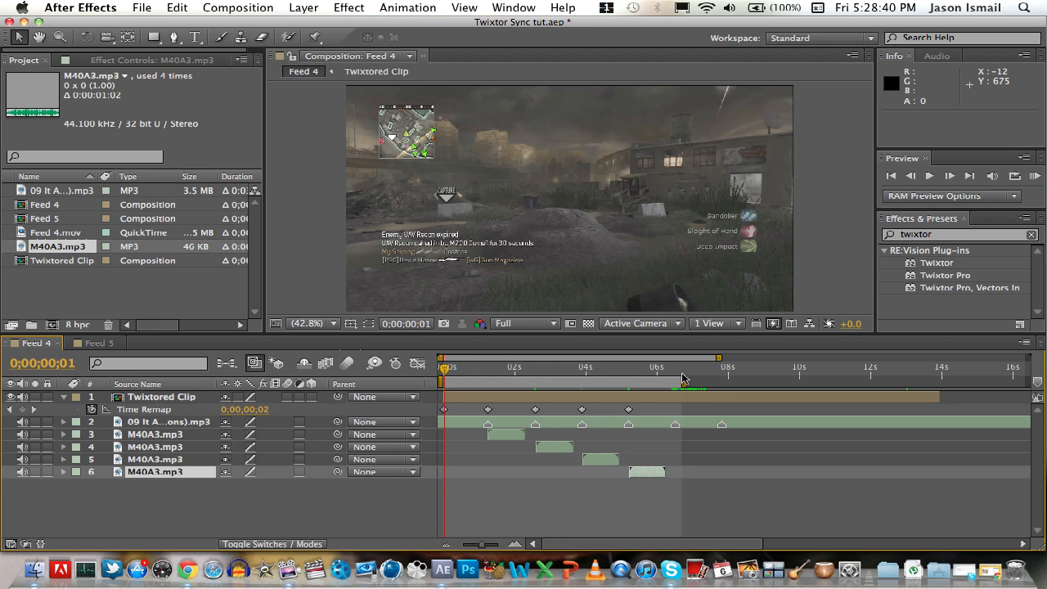
Mute the Twixtored Clip layer's own audio and scrub to 0;00;01;05, just before the first shot.
left_click(23, 396)
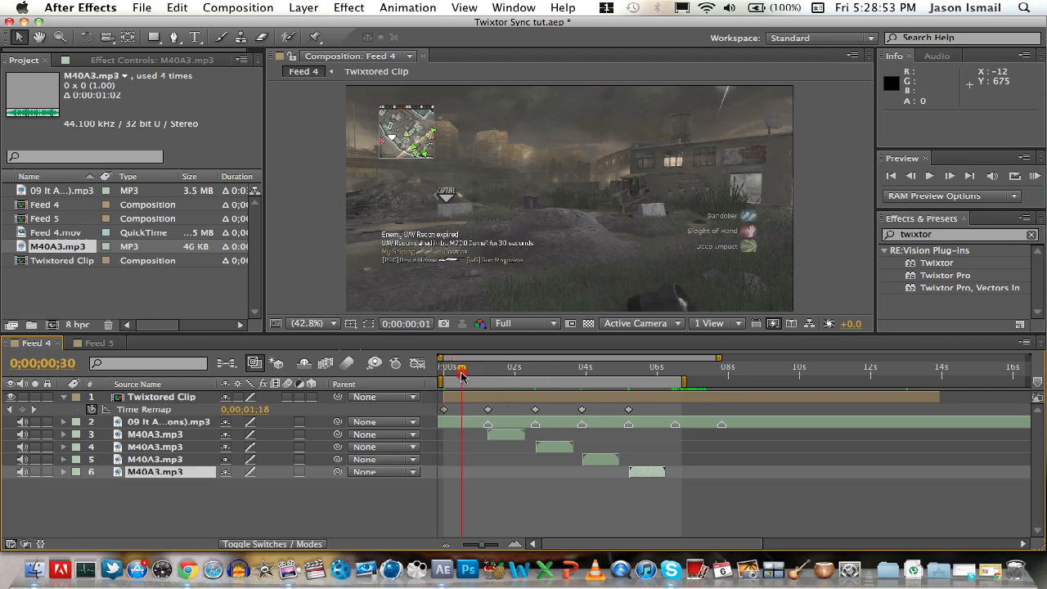
left_click_drag(462, 374, 483, 382)
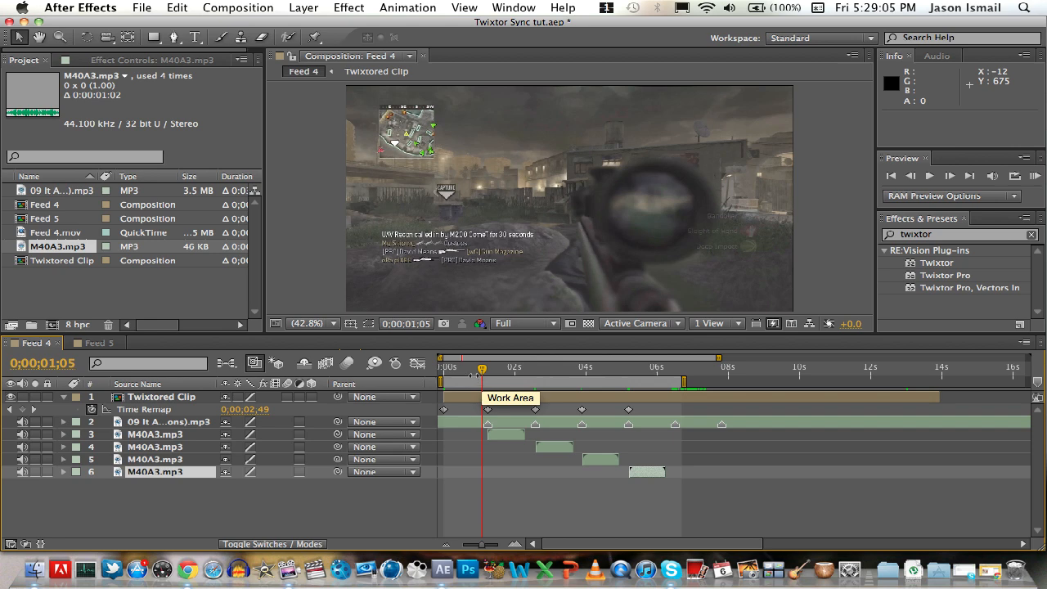
Add Time Remap keyframes to the Twixtored Clip layer around the first shot, at 0;00;00;19 and 0;00;01;23.
left_click(462, 370)
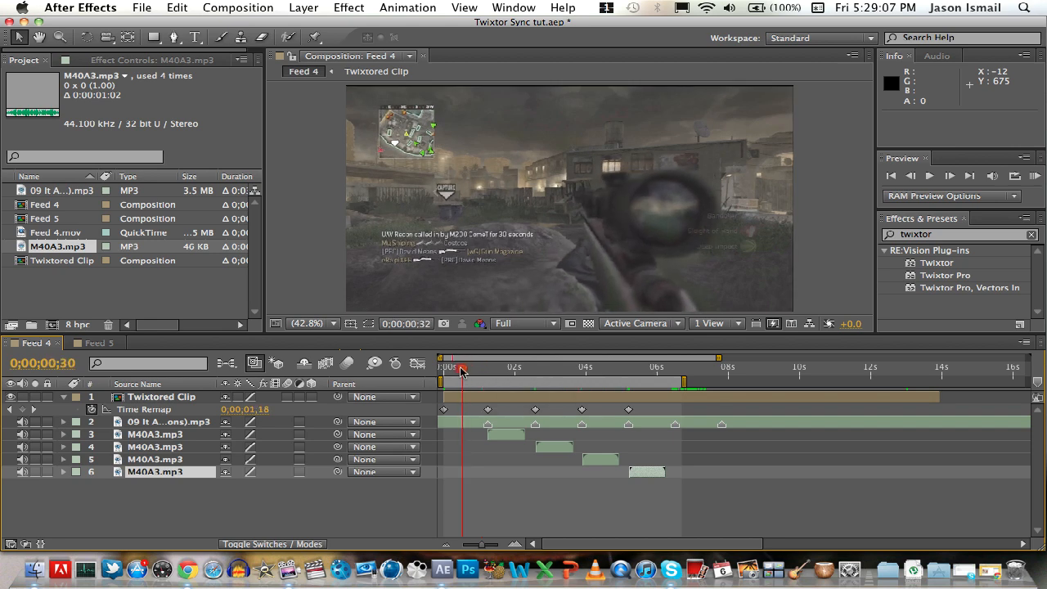
mouse_move(460, 370)
left_mouse_down()
mouse_move(448, 371)
mouse_move(456, 370)
left_mouse_up()
left_click(22, 409)
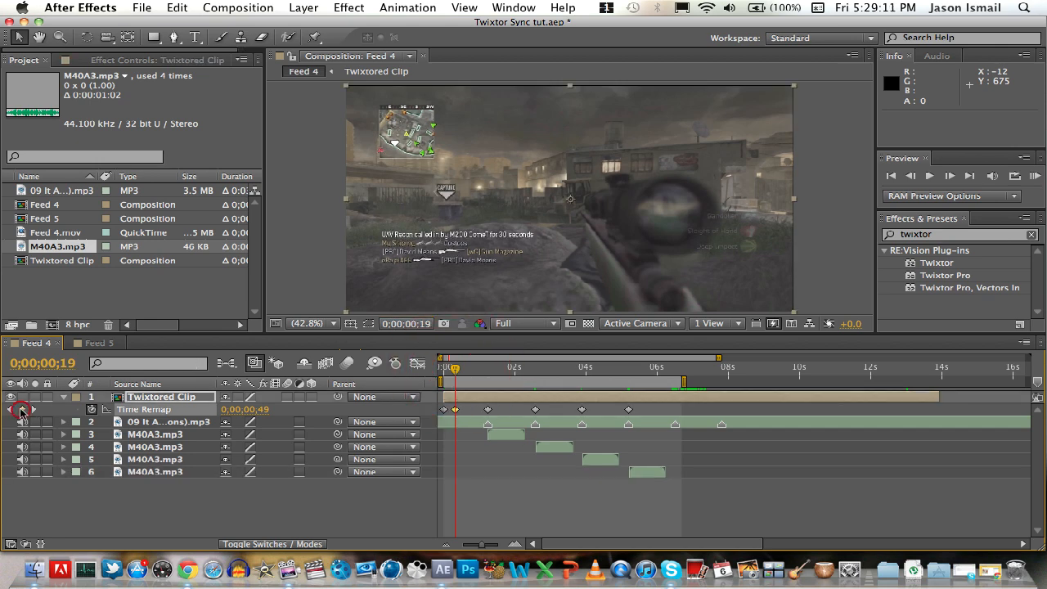
left_click_drag(495, 372, 492, 374)
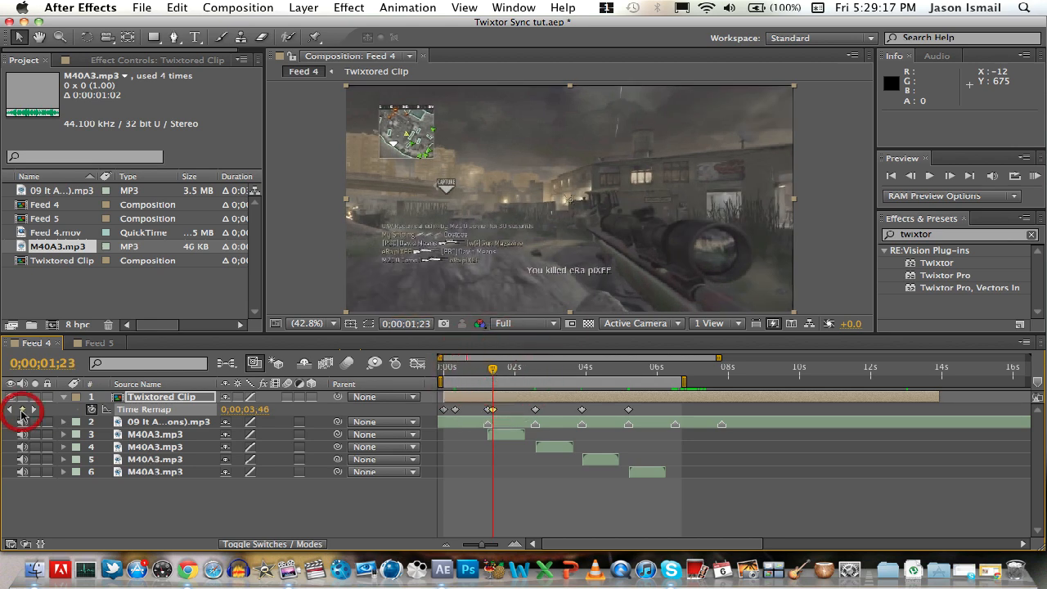
Add Time Remap keyframes at 0;00;01;38 and 0;00;01;54, between the first and second shots.
left_click(508, 374)
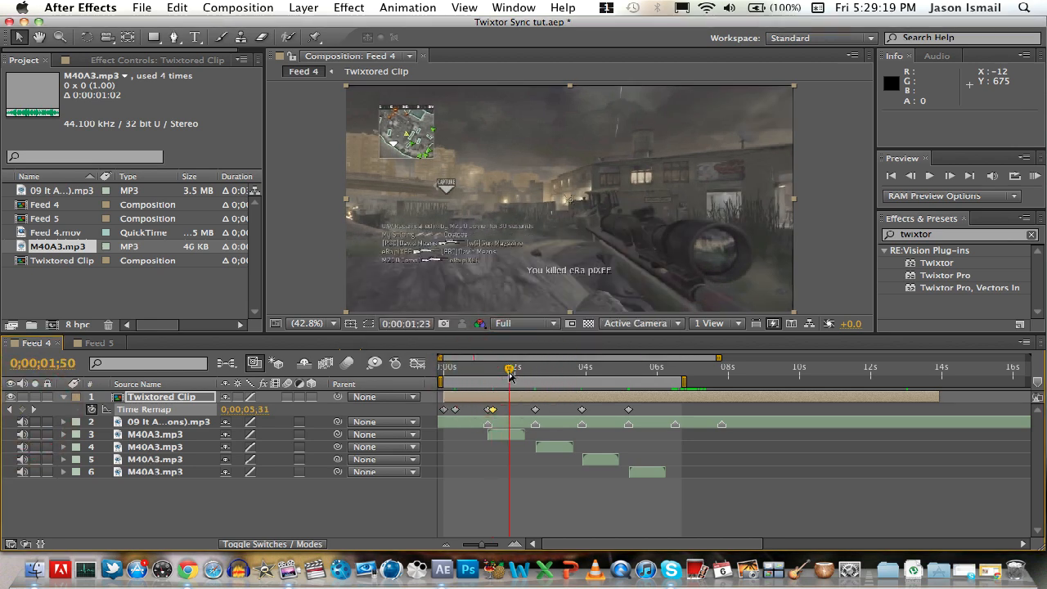
left_click_drag(511, 374, 501, 373)
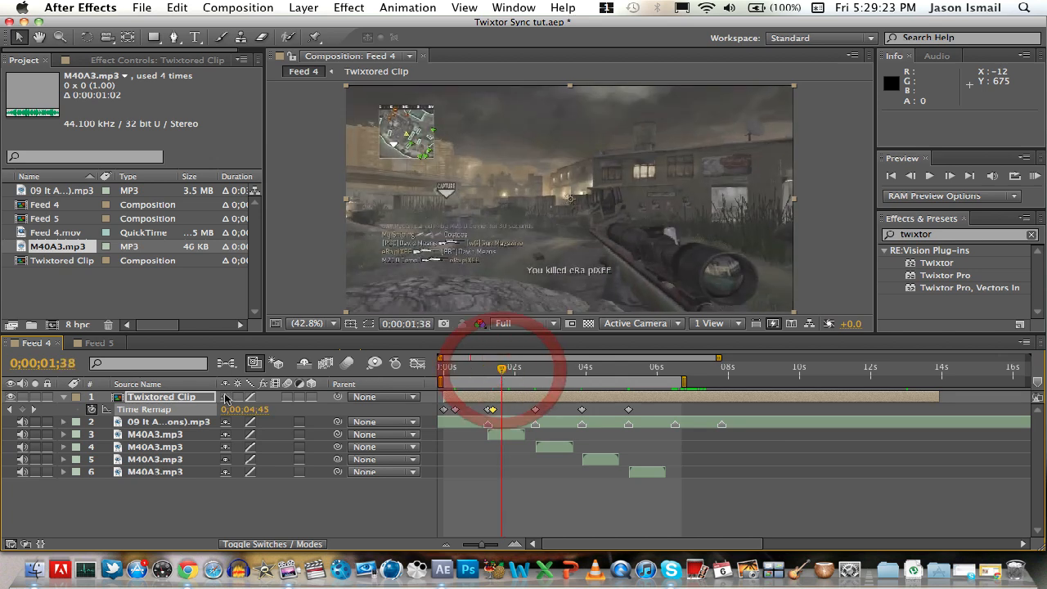
left_click(25, 408)
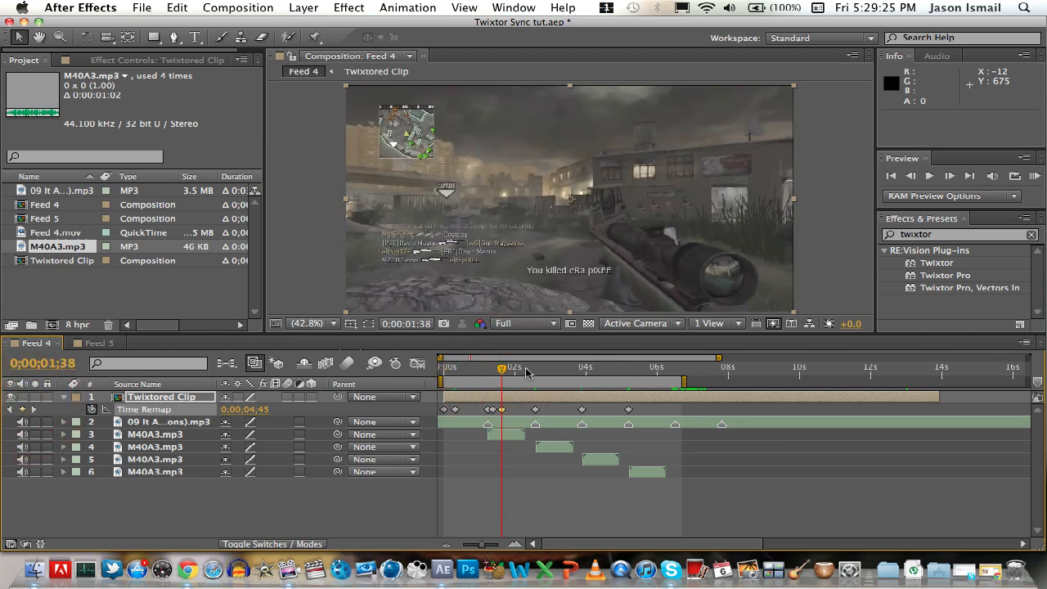
mouse_move(519, 372)
left_mouse_down()
mouse_move(498, 372)
mouse_move(511, 368)
left_mouse_up()
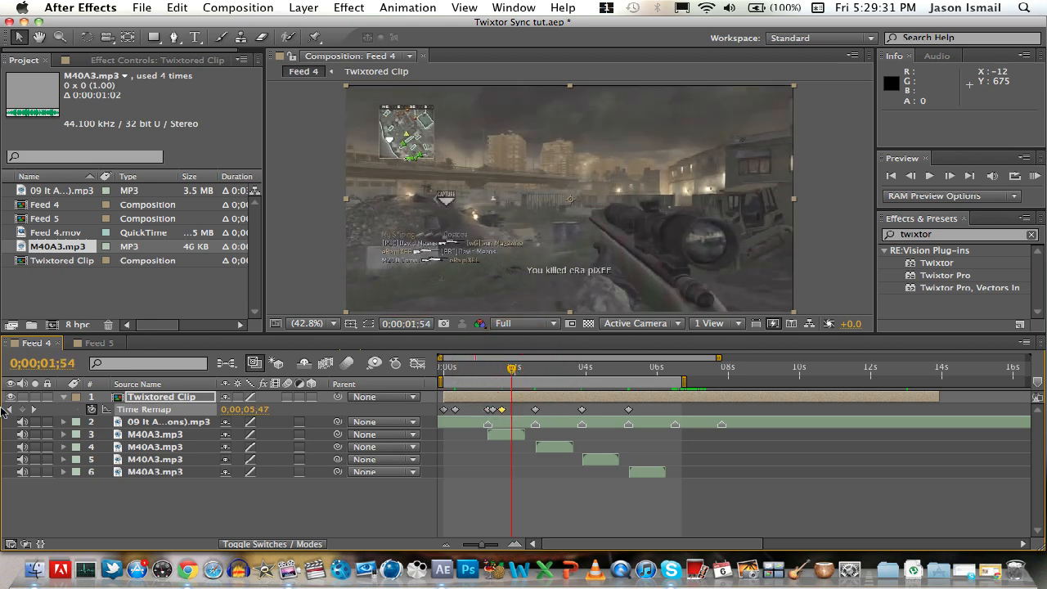
left_click(22, 409)
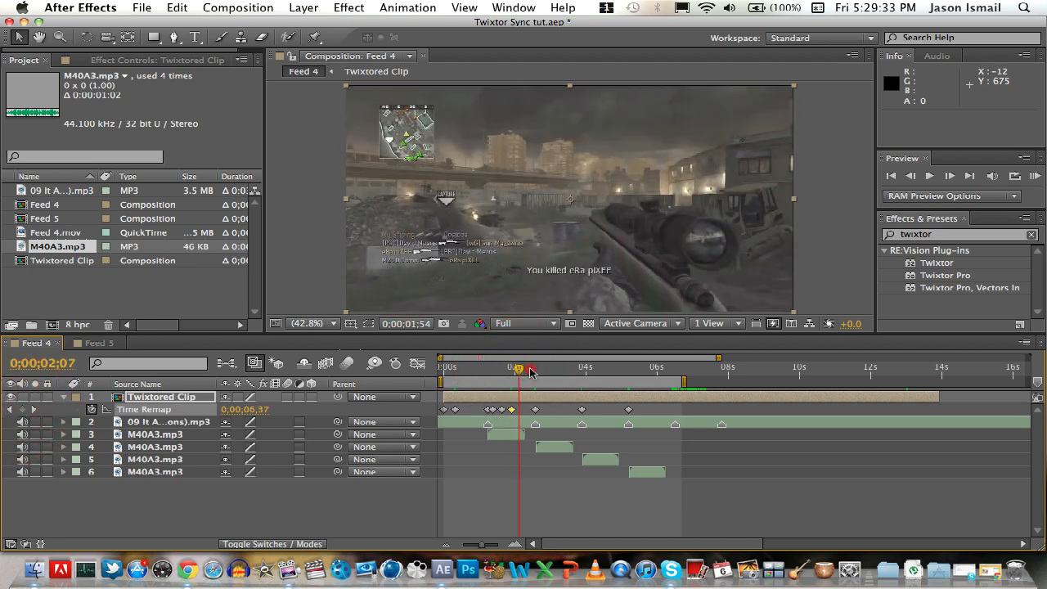
Add Time Remap keyframes after the second shot, at 0;00;02;46 and 0;00;03;16.
left_click_drag(530, 372, 540, 373)
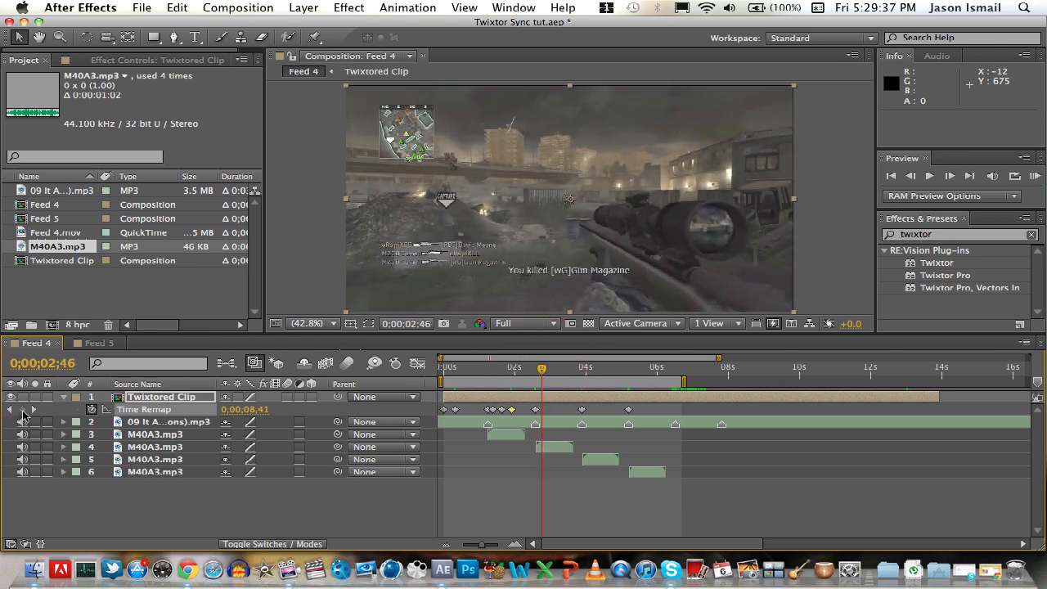
left_click(21, 409)
left_click_drag(556, 370, 559, 369)
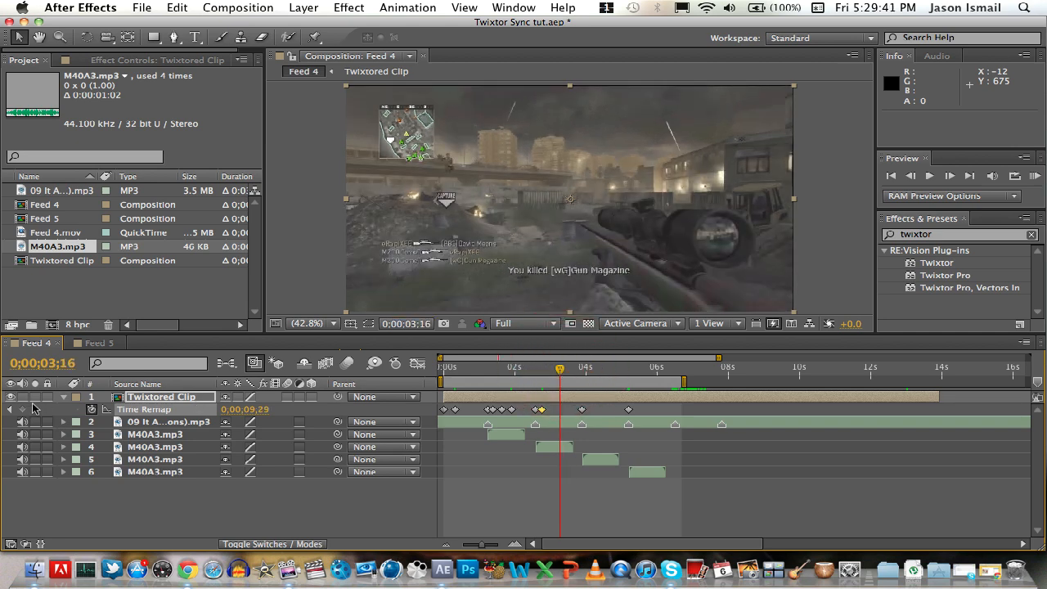
Add Time Remap keyframes shortly before the third shot and after it at 0;00;04;03 and 0;00;04;41.
left_click(574, 370)
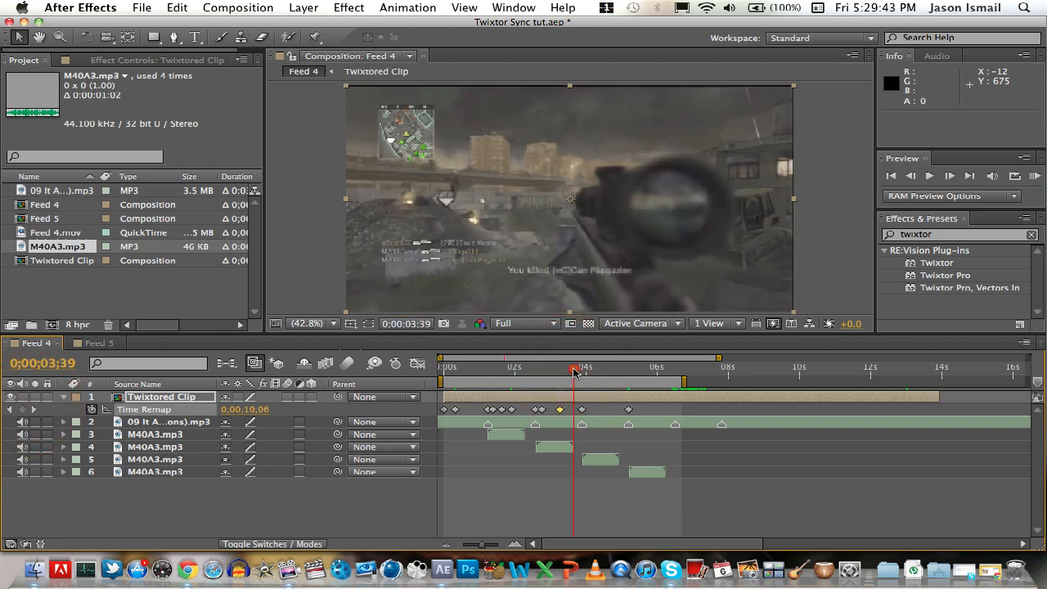
left_click_drag(571, 371, 587, 372)
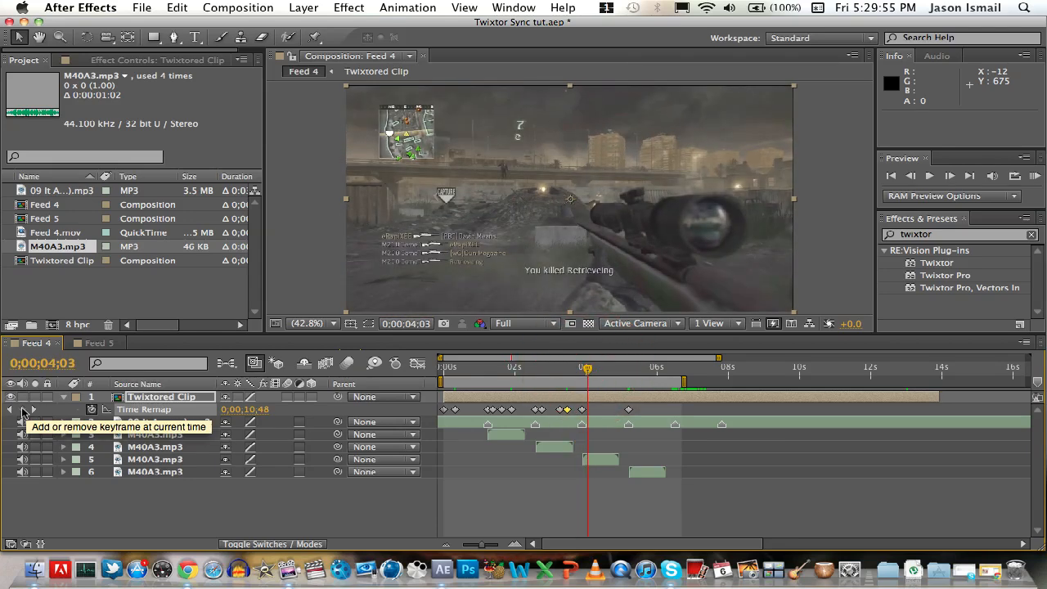
left_click(22, 409)
left_click_drag(587, 369, 614, 374)
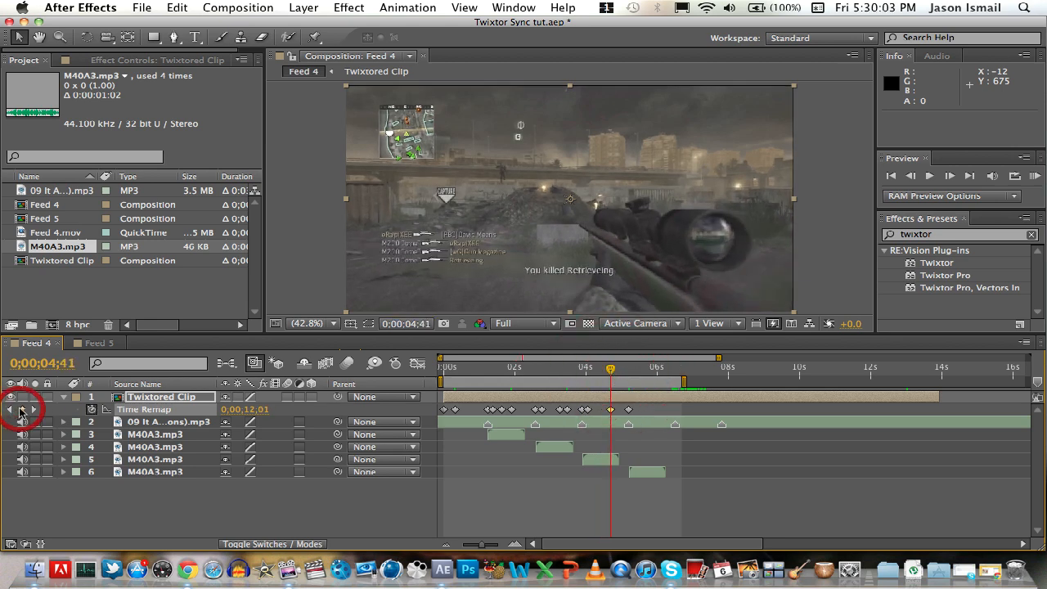
Add Time Remap keyframes on either side of the fourth shot, at 0;00;04;55 and 0;00;06;00.
left_click_drag(623, 372, 619, 372)
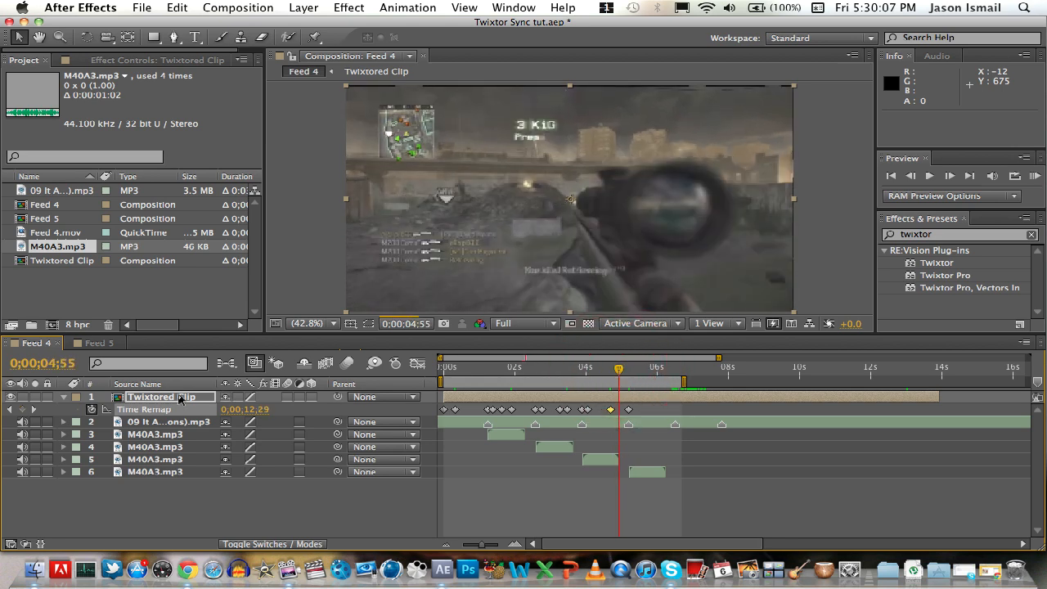
left_click(22, 409)
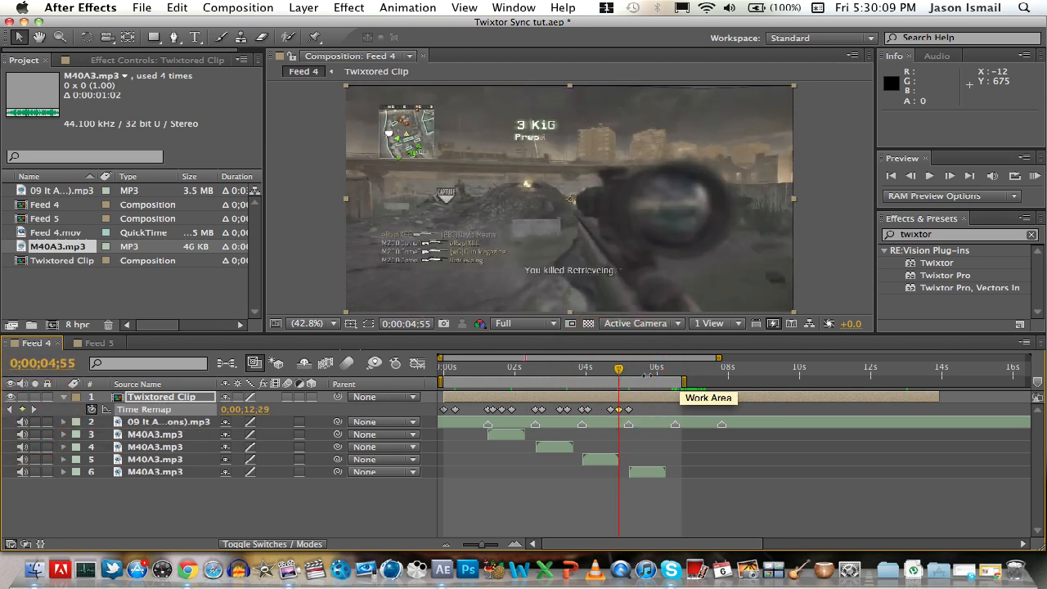
left_click_drag(621, 372, 657, 374)
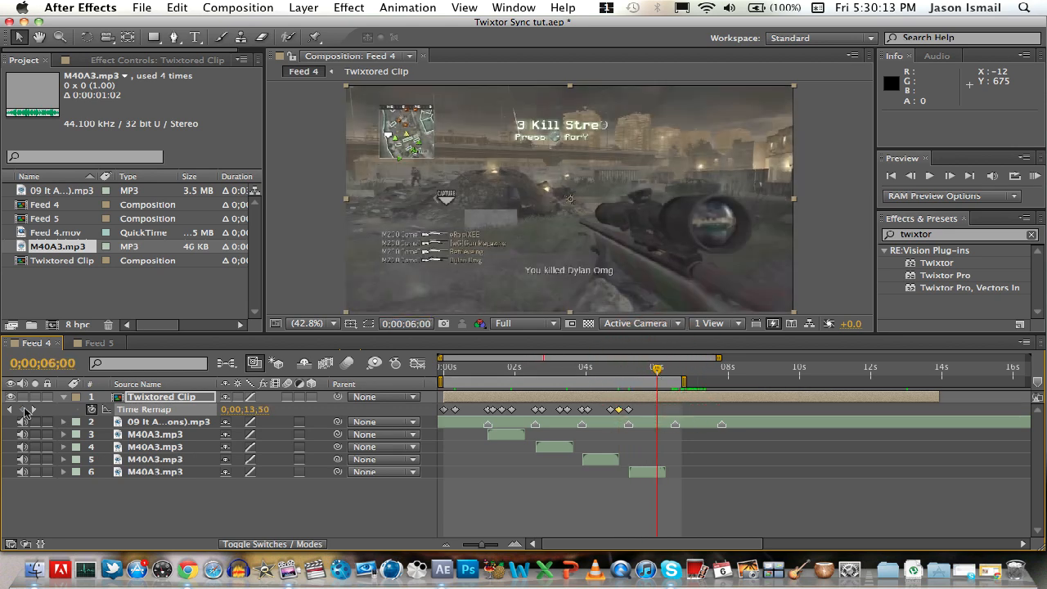
left_click(22, 409)
Move the Time Remap keyframes around the first shot to 0;00;00;38 and 0;00;01;26.
left_click_drag(484, 373, 466, 412)
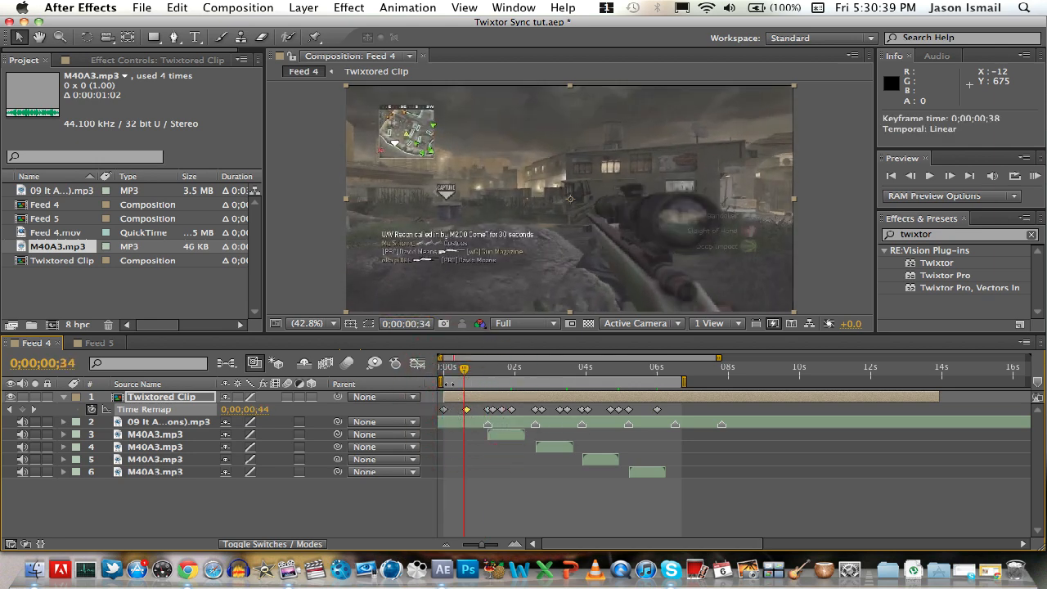
left_click_drag(449, 376, 488, 389)
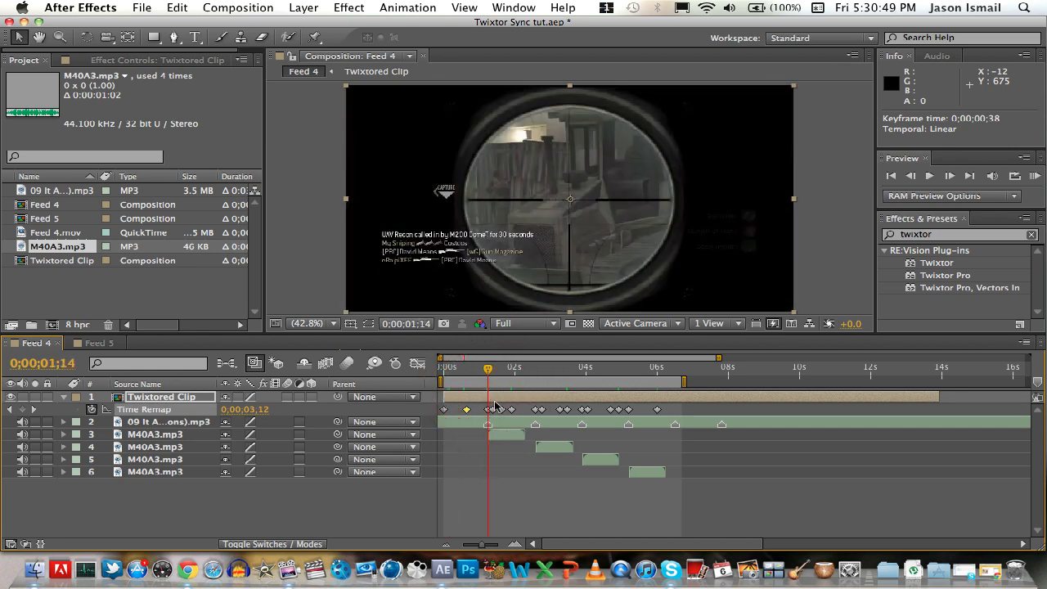
left_click_drag(491, 373, 492, 375)
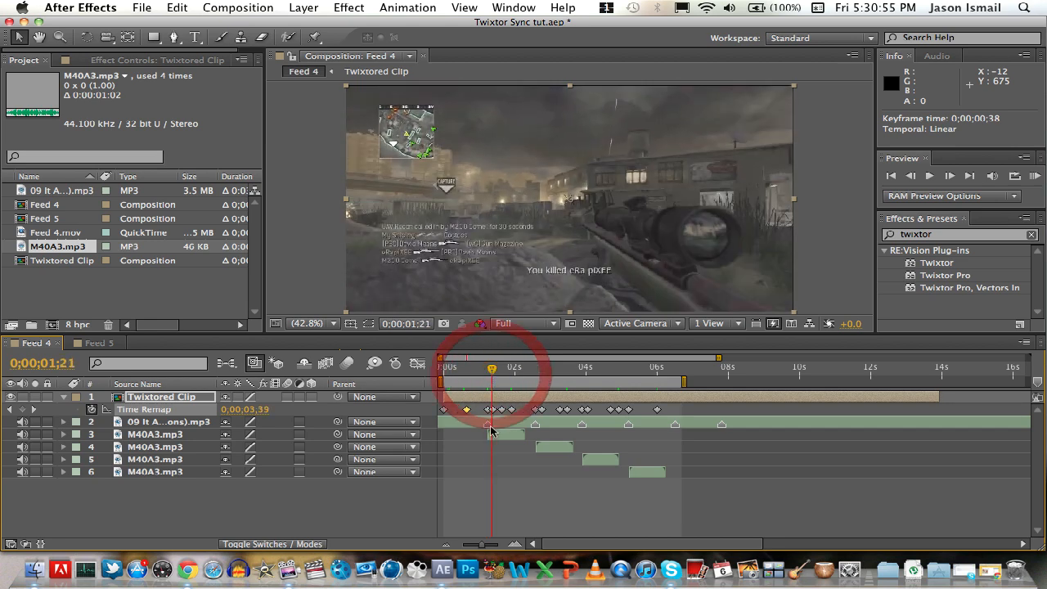
left_click_drag(494, 412, 497, 413)
Shift the 0;00;01;54 Time Remap keyframe closer to the second music marker and move the 0;00;03;16 keyframe to 0;00;03;10.
left_click_drag(489, 373, 509, 373)
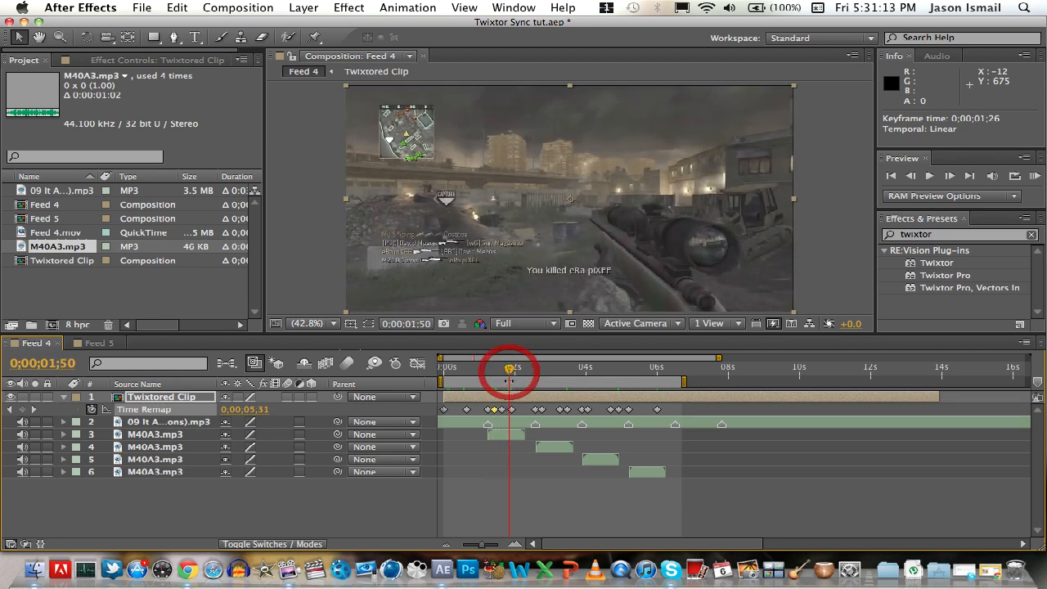
left_click_drag(515, 416, 526, 415)
left_click_drag(522, 375, 532, 412)
mouse_move(527, 375)
left_mouse_down()
mouse_move(558, 376)
mouse_move(535, 373)
left_mouse_up()
left_click_drag(541, 413, 556, 414)
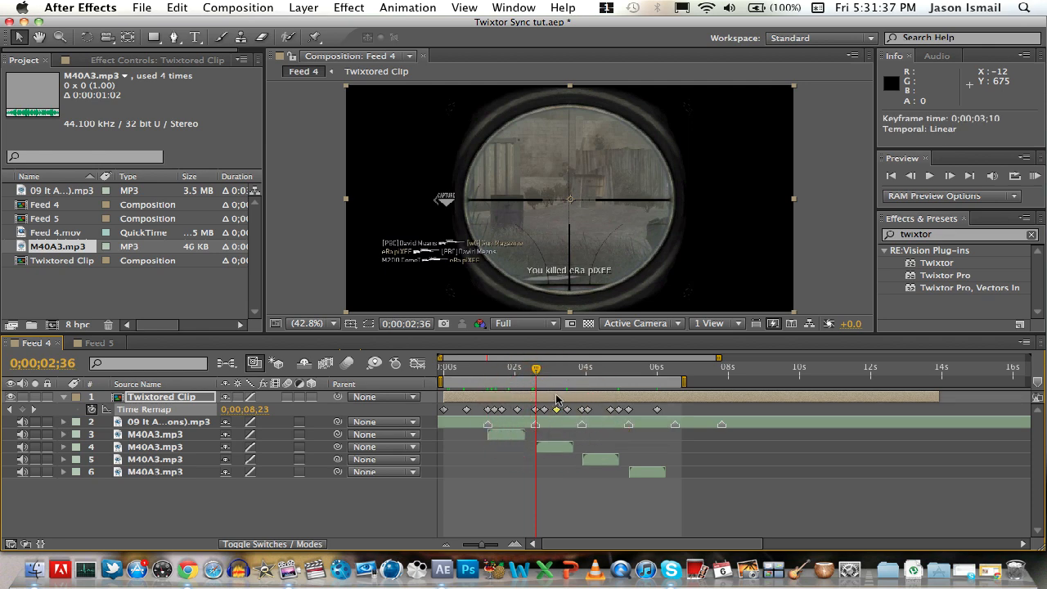
Move the Time Remap keyframes just before and after the third shot to 0;00;03;34 and 0;00;04;09.
left_click_drag(555, 373, 577, 372)
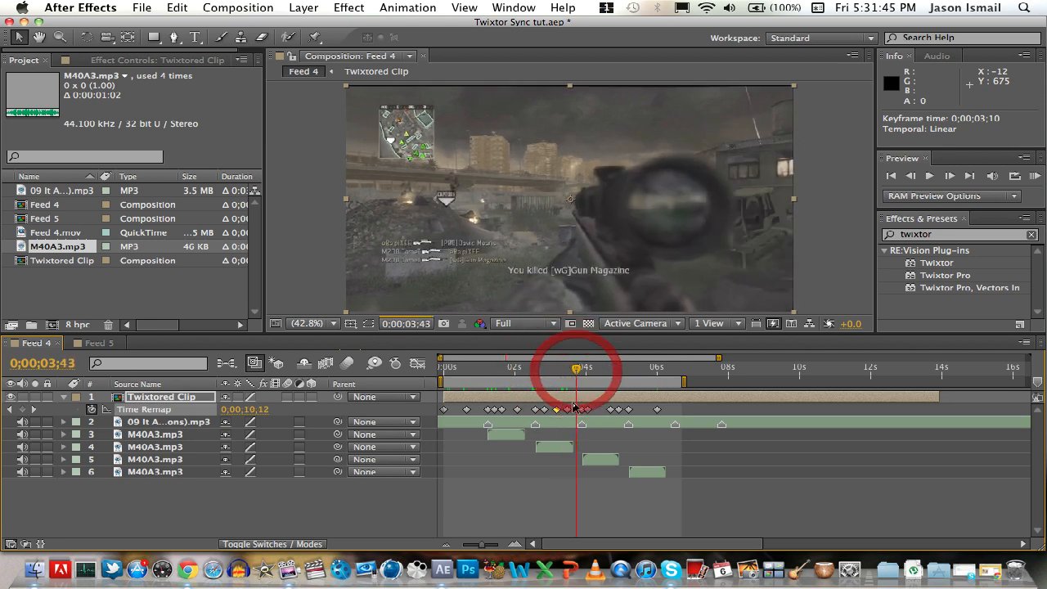
left_click_drag(569, 411, 570, 412)
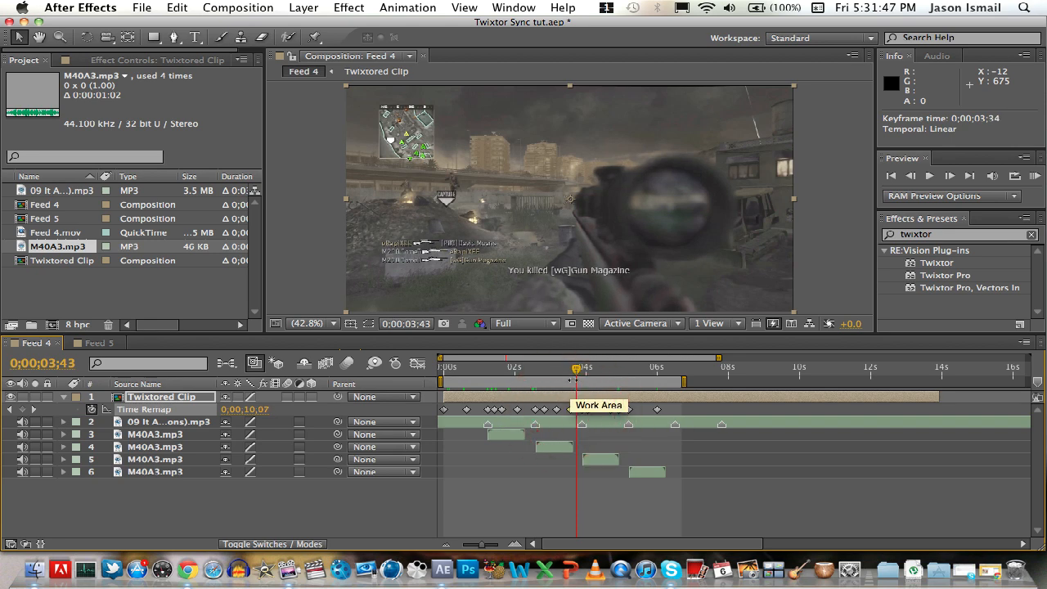
left_click_drag(576, 372, 586, 374)
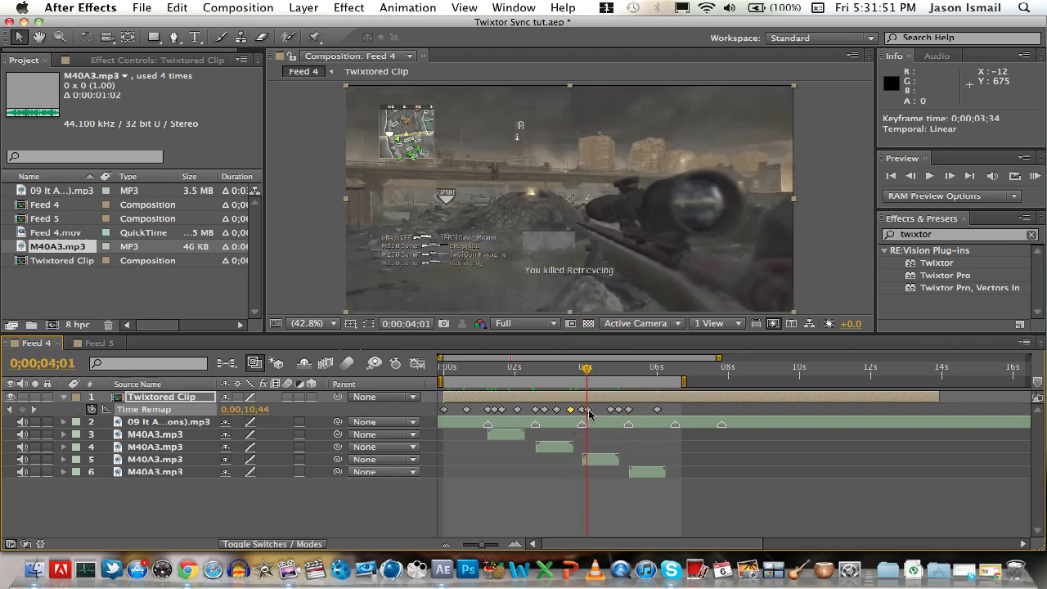
left_click_drag(585, 410, 596, 409)
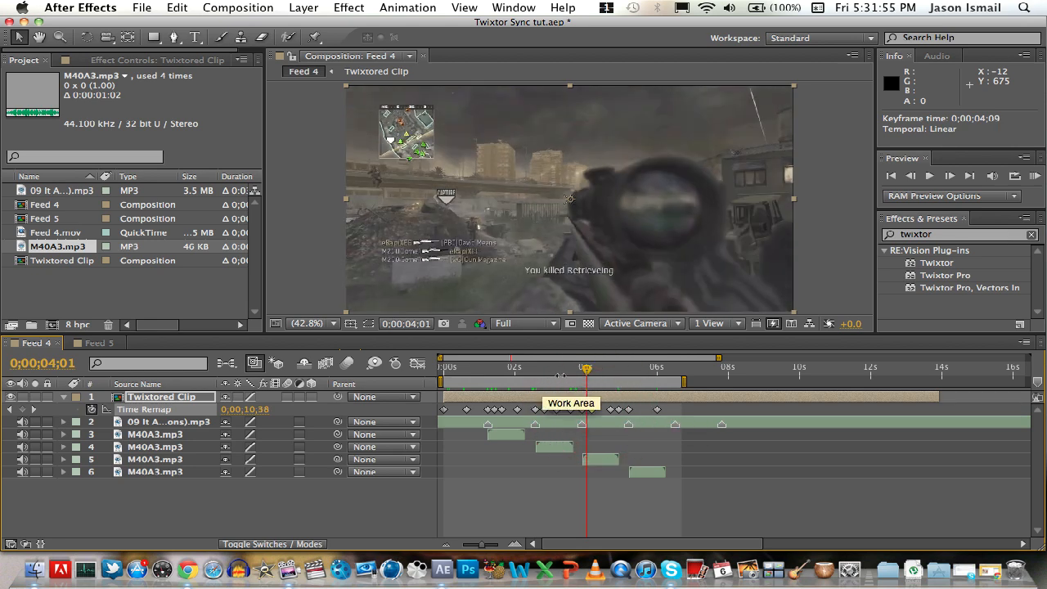
Move the two Time Remap keyframes leading into the fourth shot to 0;00;04;33 and 0;00;04;56.
left_click_drag(586, 371, 610, 373)
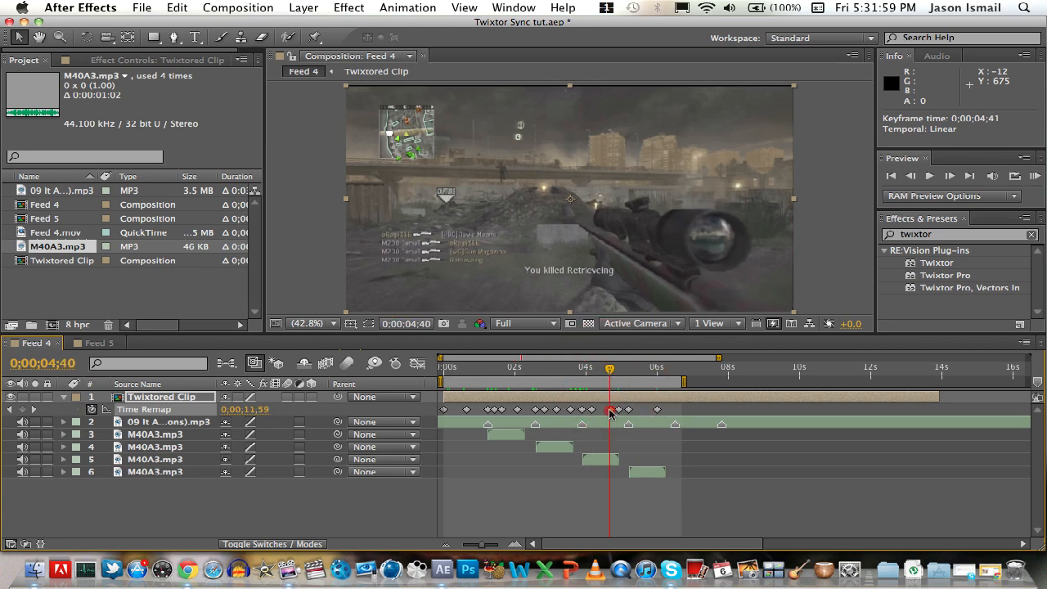
left_click_drag(607, 413, 603, 410)
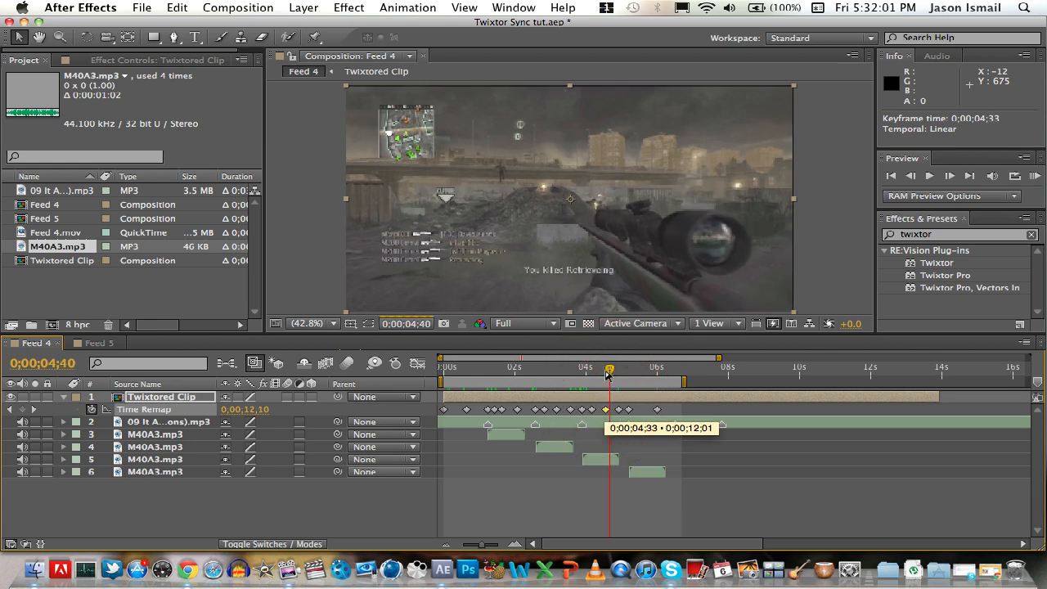
left_click_drag(607, 373, 603, 374)
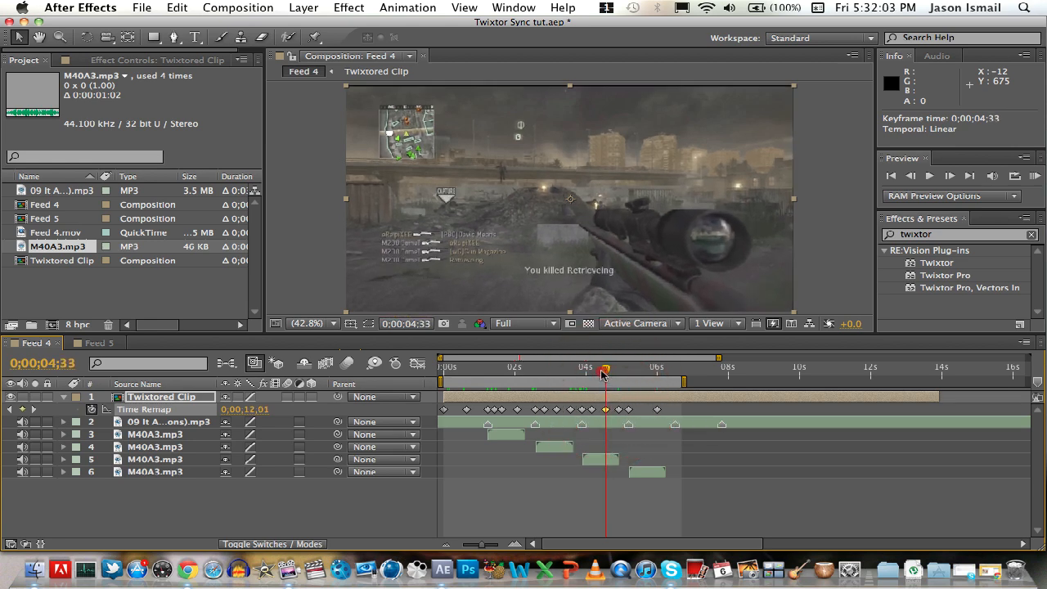
left_click_drag(607, 373, 618, 379)
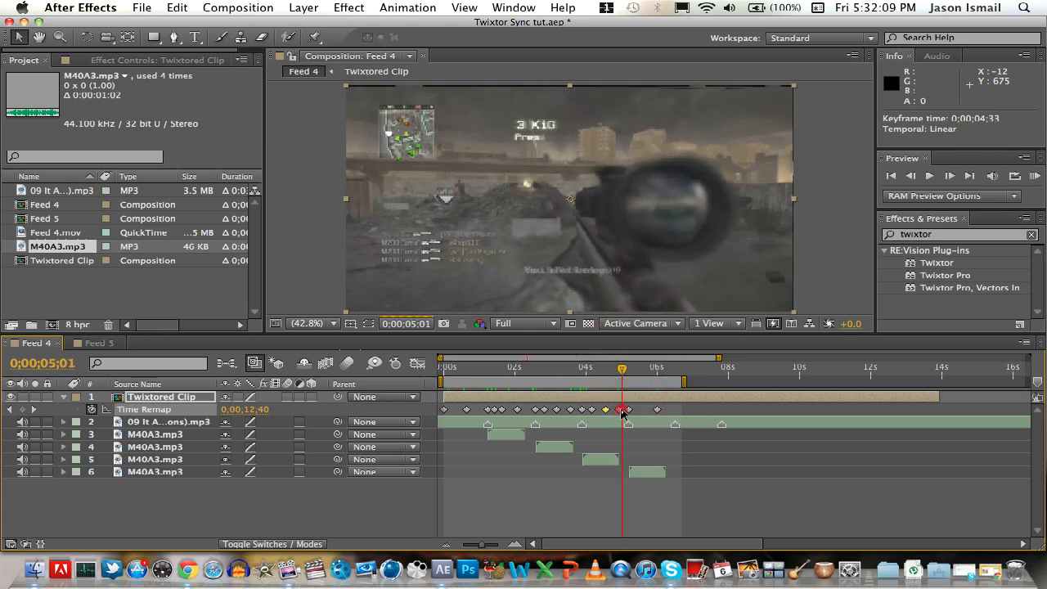
left_click(620, 409)
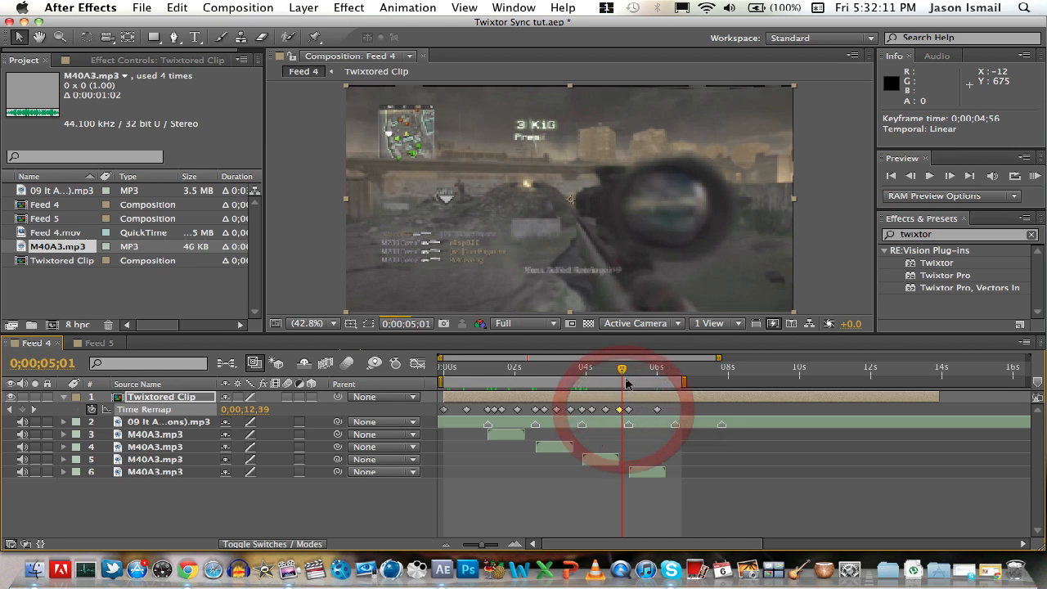
Start animating the Twixtored Clip's Opacity with a 100% keyframe at 0;00;05;54, after the last shot.
left_click(621, 369)
mouse_move(626, 371)
left_mouse_down()
mouse_move(617, 371)
mouse_move(635, 372)
left_mouse_up()
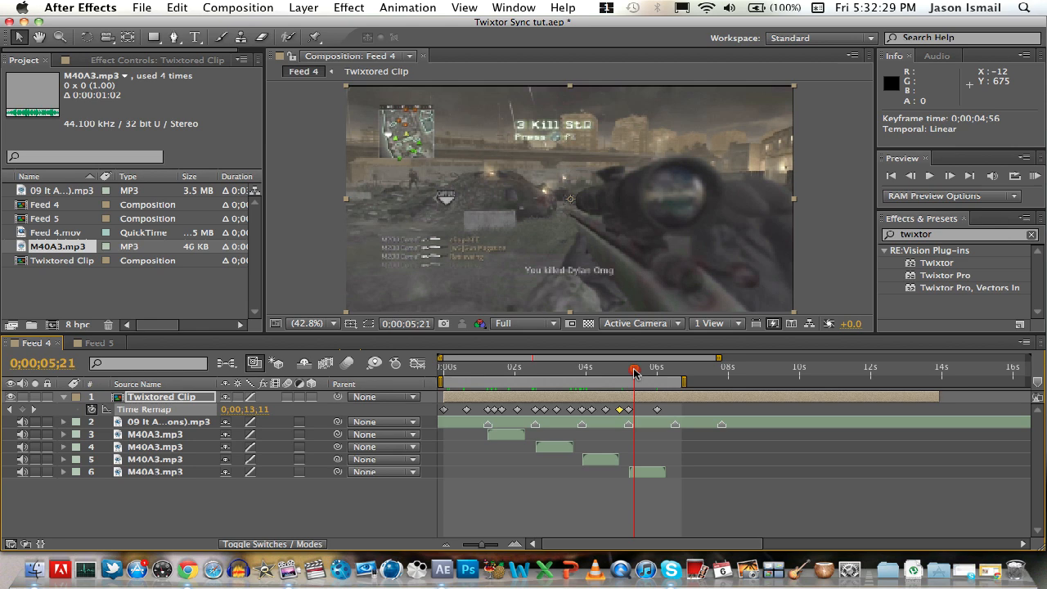
mouse_move(634, 374)
left_mouse_down()
mouse_move(660, 382)
mouse_move(658, 369)
mouse_move(637, 369)
mouse_move(654, 374)
left_mouse_up()
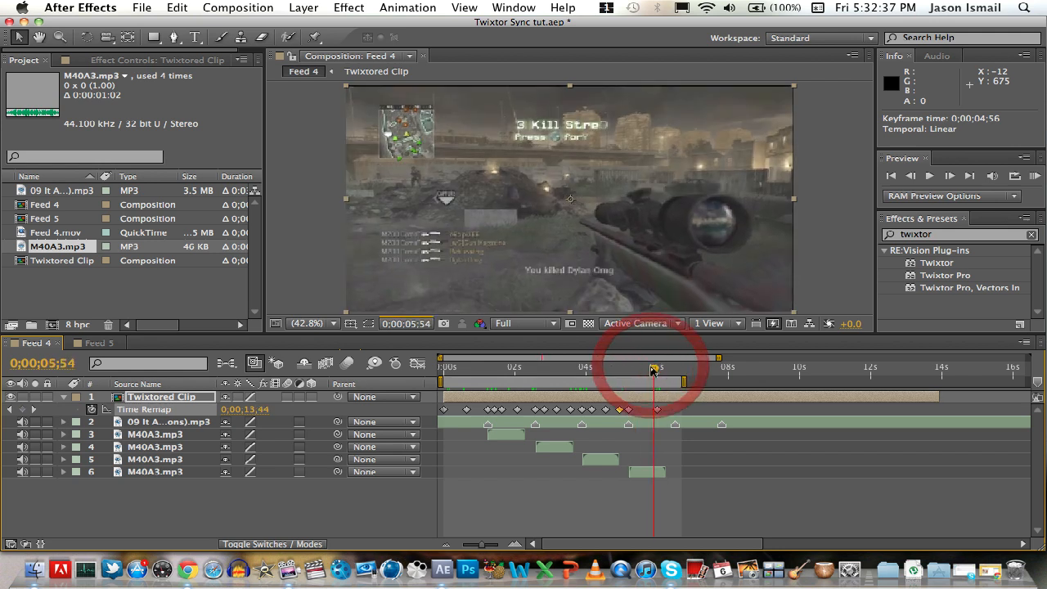
key("t")
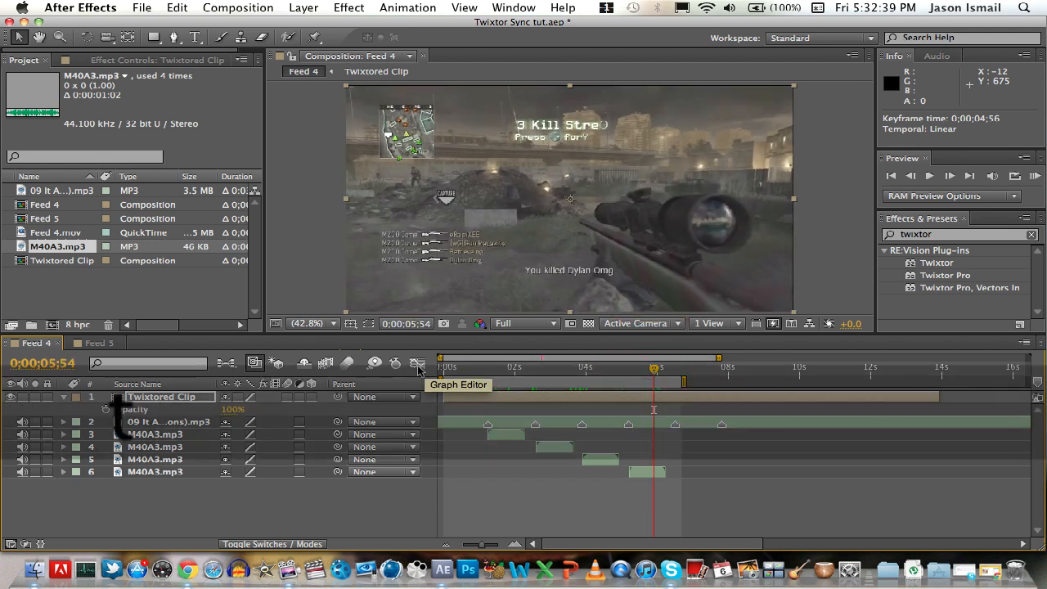
left_click(105, 409)
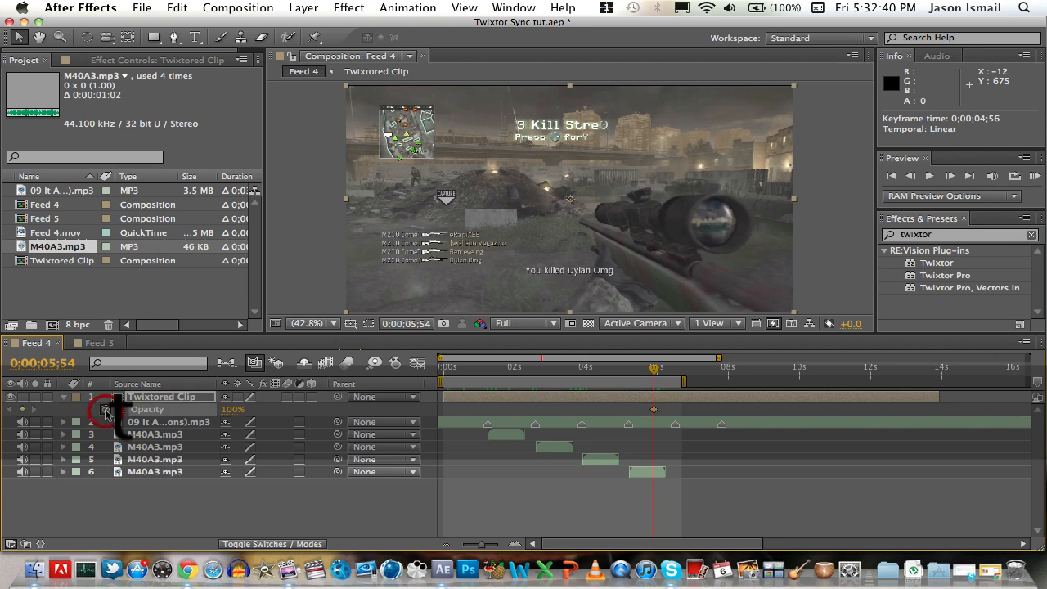
Fade out the Twixtored Clip by setting its Opacity to 0% at 0;00;06;28.
left_click(674, 369)
left_click(232, 408)
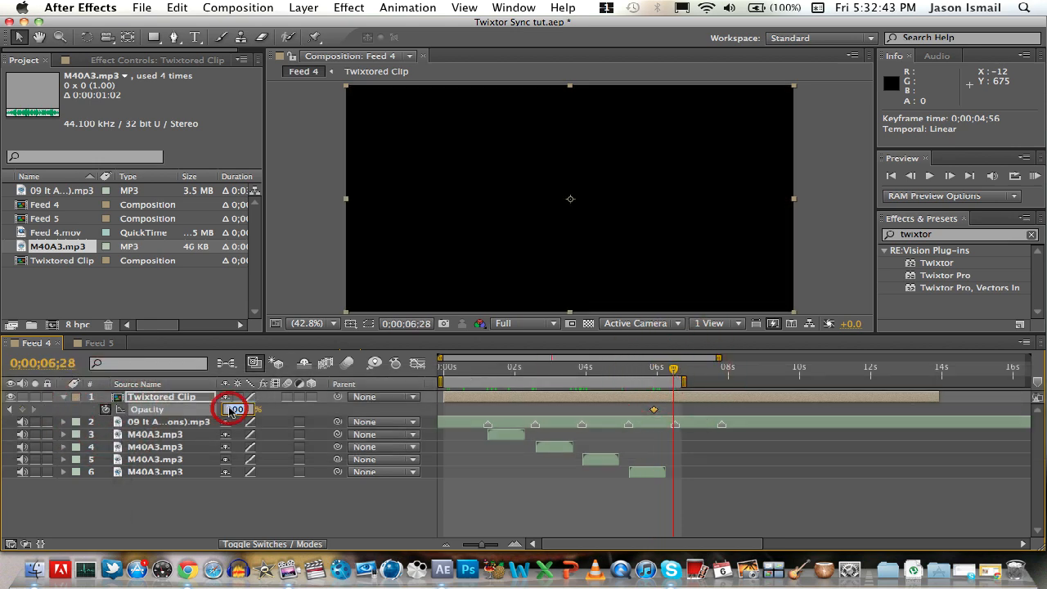
type("0")
key("Return")
Play a RAM preview of the Feed 4 composition to check the shot sync and closing fade.
left_click_drag(562, 370, 478, 363)
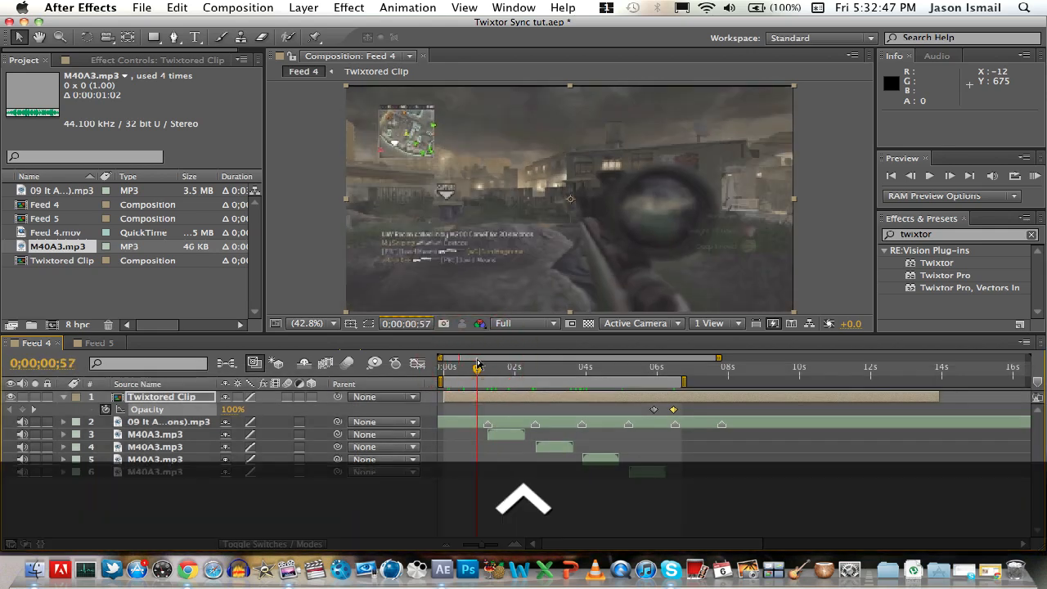
key("0")
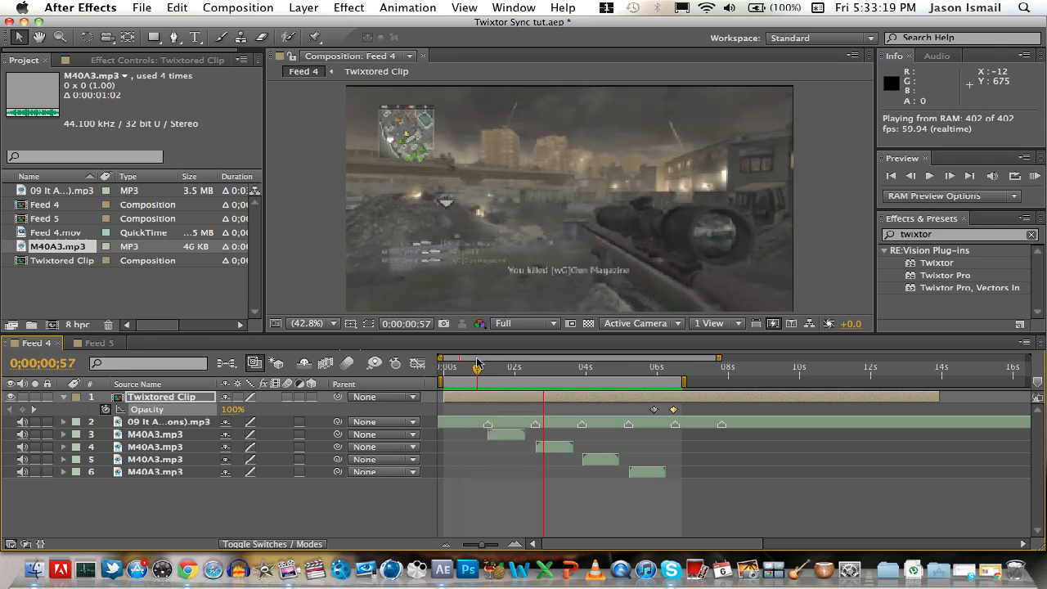
key("space")
Show all of the clip's keyframes and move the Time Remap keyframe just after the first shot to 0;00;01;29.
left_click_drag(463, 374, 491, 375)
key("u")
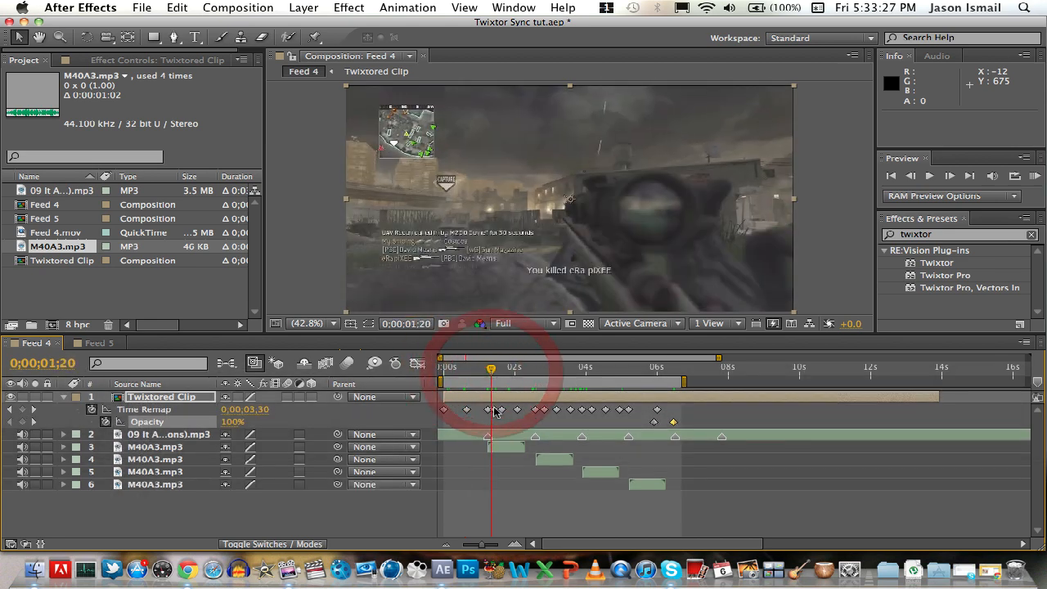
left_click(494, 409)
left_click_drag(494, 411, 497, 411)
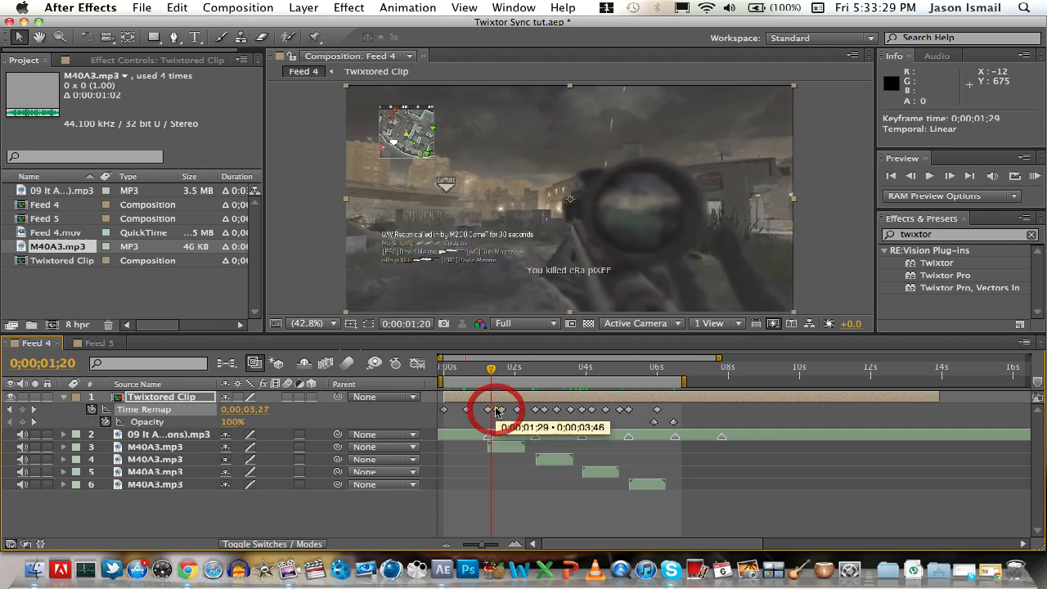
Scrub through the first shot and replay the composition as a RAM preview to check the retimed keyframe.
left_click(485, 373)
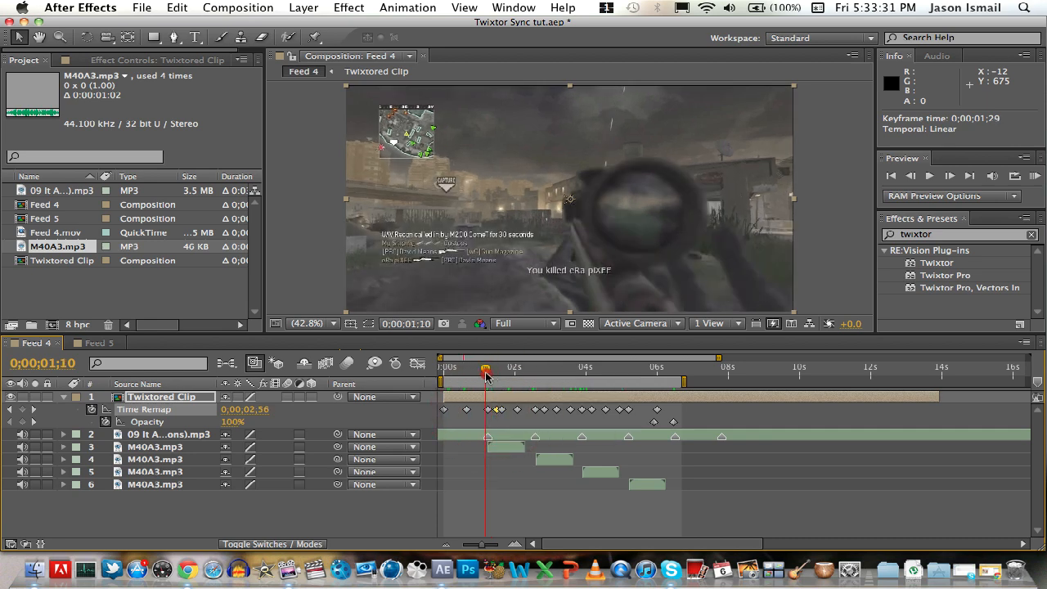
left_click_drag(469, 372, 501, 376)
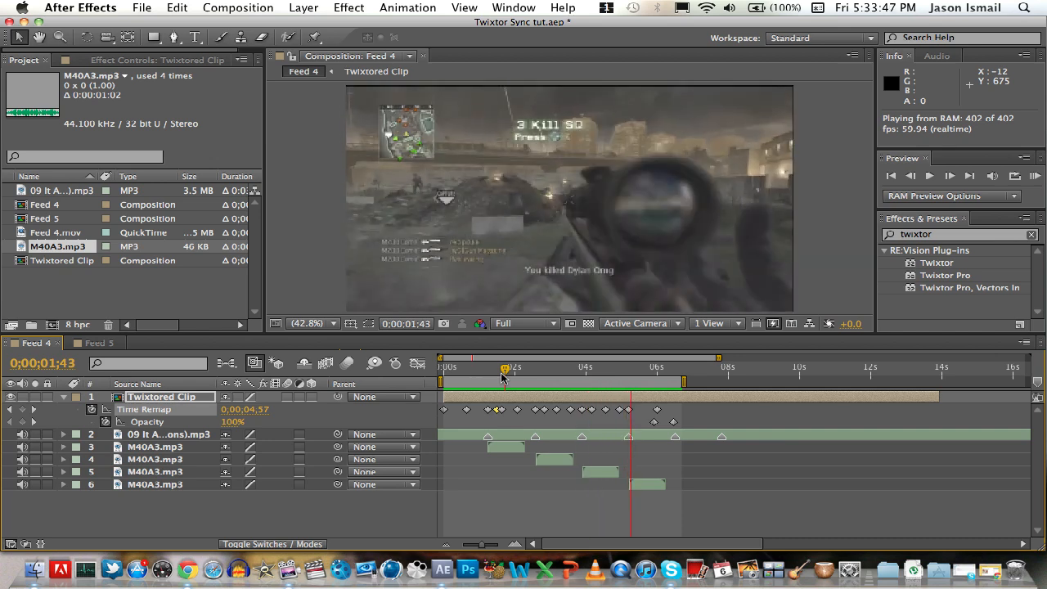
key("space")
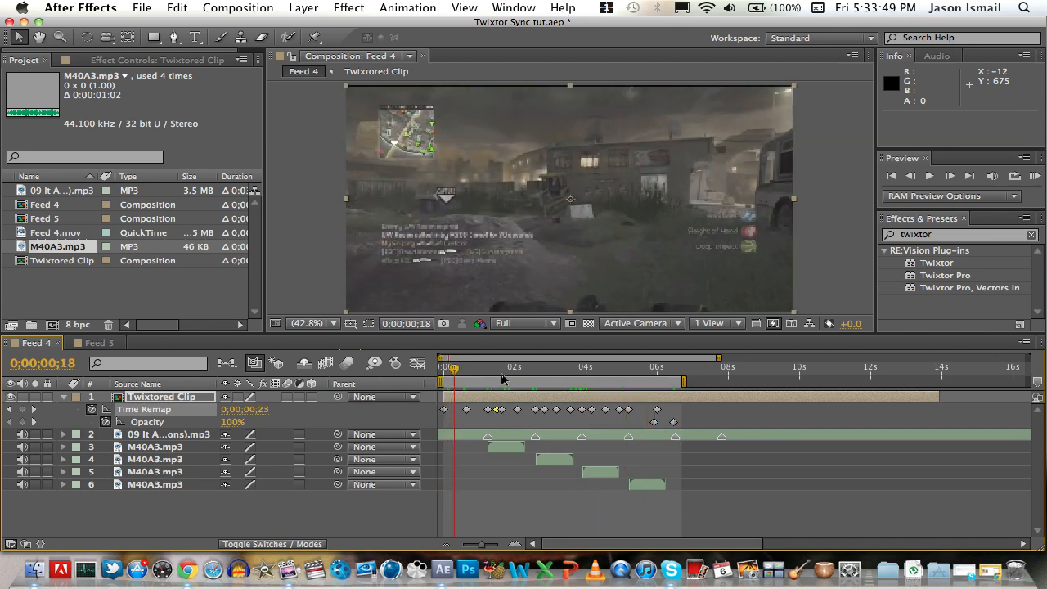